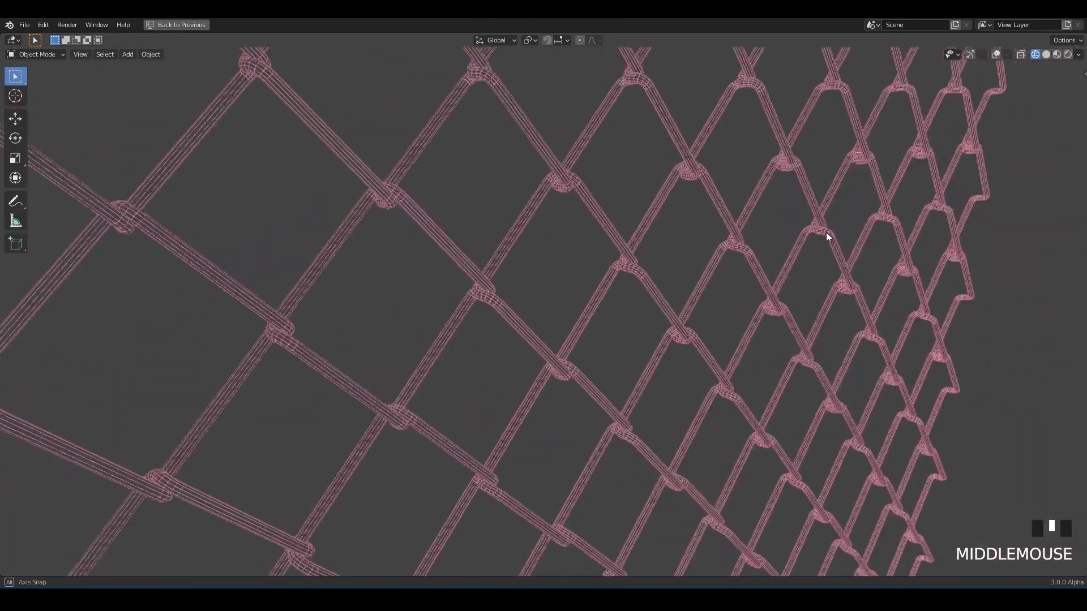
# Examine the finished chain-link fence up close in wireframe, solid and material preview shading.
pyautogui.scroll(2, 781, 257)
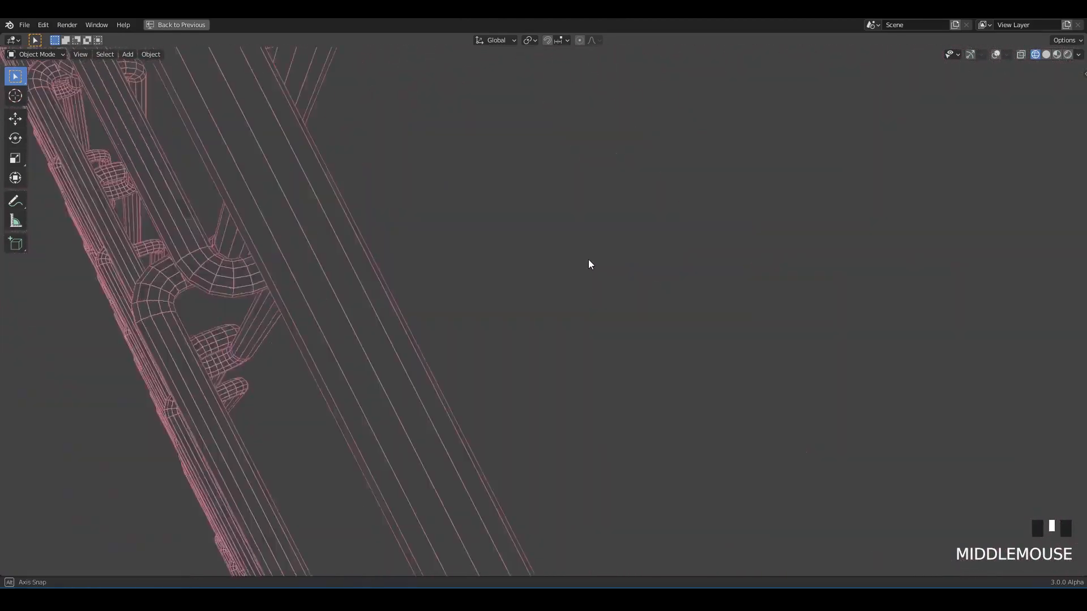
pyautogui.scroll(-5, 692, 232)
pyautogui.hotkey('ctrl', 'space')
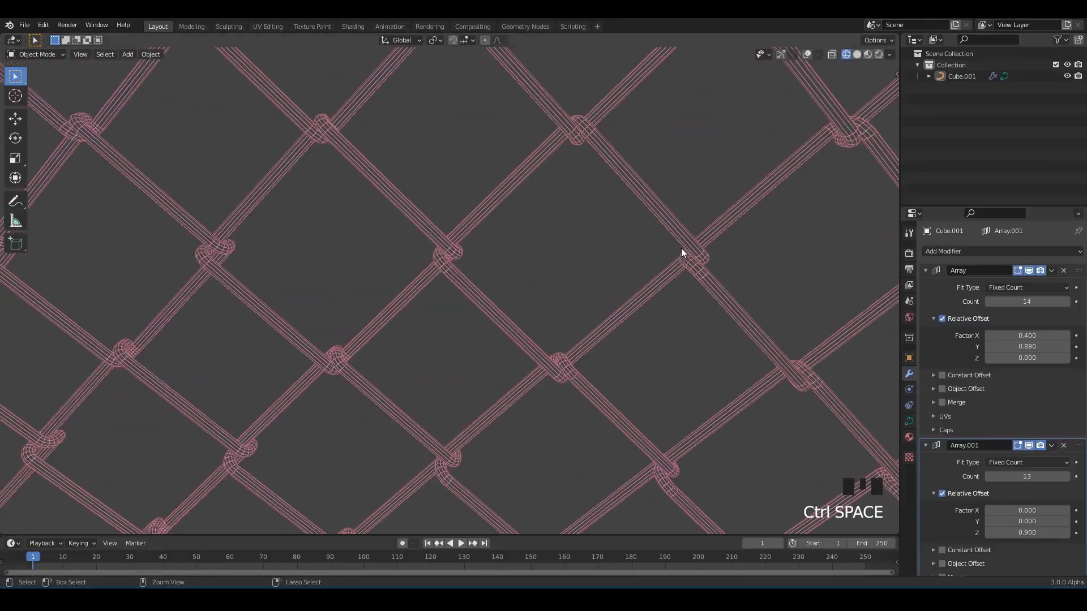
pyautogui.click(857, 54)
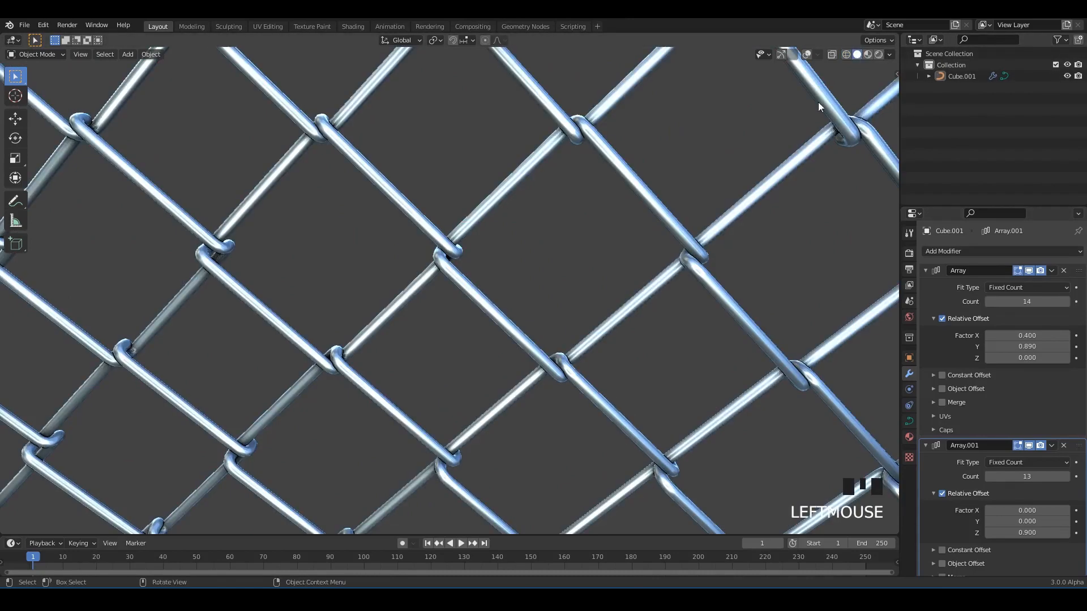
pyautogui.scroll(3, 694, 250)
pyautogui.scroll(-2, 693, 250)
pyautogui.click(868, 54)
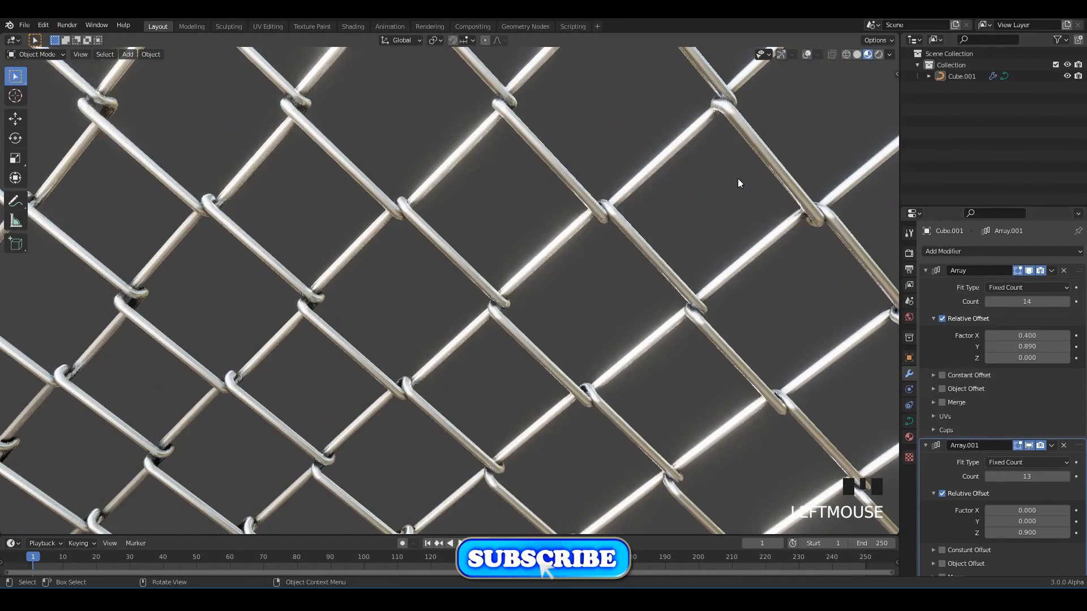
pyautogui.scroll(3, 531, 252)
pyautogui.moveTo(532, 252)
pyautogui.mouseDown(button='middle')
pyautogui.moveTo(571, 233)
pyautogui.moveTo(588, 198)
pyautogui.mouseUp(button='middle')
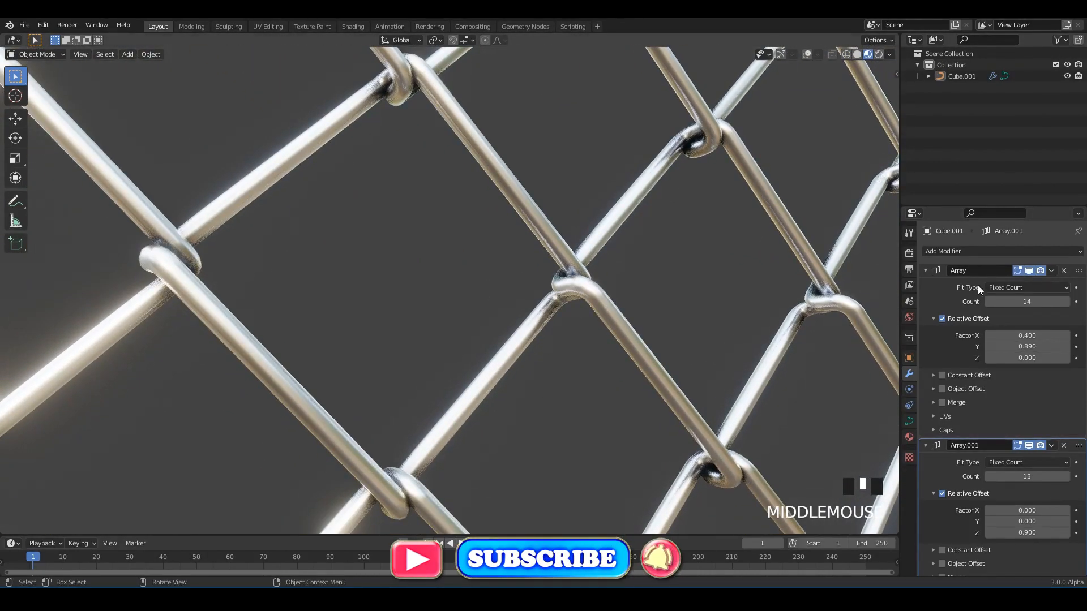
# Turn off the viewport display of both Array modifiers and examine the single wire segment the fence is built from.
pyautogui.click(926, 271)
pyautogui.click(926, 287)
pyautogui.click(1030, 271)
pyautogui.click(1029, 286)
pyautogui.scroll(-10, 605, 394)
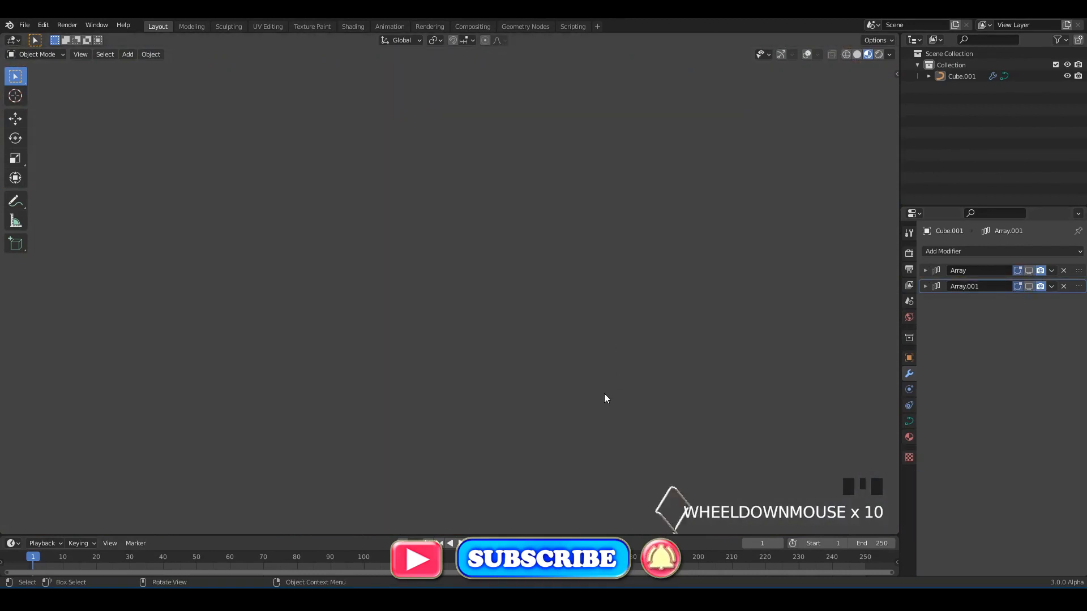
pyautogui.keyDown('shift'); pyautogui.moveTo(640, 498); pyautogui.dragTo(627, 331, button='middle'); pyautogui.keyUp('shift')
pyautogui.scroll(6, 628, 333)
pyautogui.scroll(3, 557, 335)
pyautogui.keyDown('shift'); pyautogui.moveTo(719, 238); pyautogui.dragTo(612, 317, button='middle'); pyautogui.keyUp('shift')
pyautogui.scroll(2, 556, 333)
pyautogui.click(552, 311)
pyautogui.keyDown('shift'); pyautogui.moveTo(612, 317); pyautogui.dragTo(758, 287, button='middle'); pyautogui.keyUp('shift')
pyautogui.moveTo(530, 291); pyautogui.dragTo(566, 306, button='middle')
pyautogui.keyDown('shift'); pyautogui.moveTo(566, 305); pyautogui.dragTo(651, 311, button='middle'); pyautogui.keyUp('shift')
# Turn the viewport display of both Array modifiers back on and look over the whole fence.
pyautogui.click(1029, 271)
pyautogui.click(1028, 286)
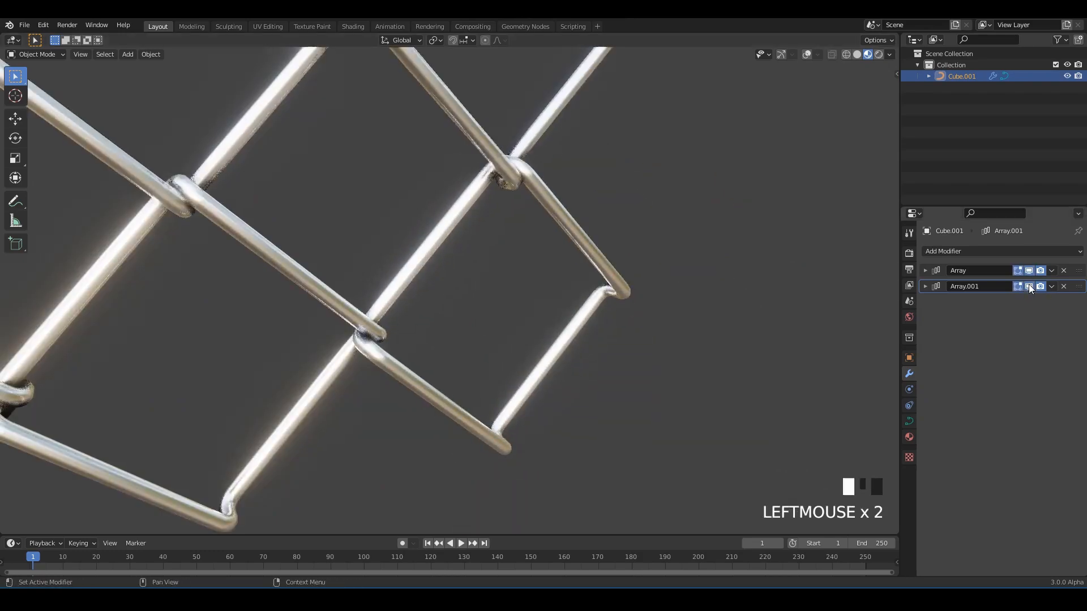
pyautogui.scroll(-7, 471, 217)
pyautogui.keyDown('shift'); pyautogui.moveTo(471, 217); pyautogui.dragTo(663, 386, button='middle'); pyautogui.keyUp('shift')
pyautogui.scroll(-1, 629, 262)
pyautogui.scroll(3, 576, 249)
pyautogui.keyDown('shift'); pyautogui.moveTo(629, 261); pyautogui.dragTo(595, 361, button='middle'); pyautogui.keyUp('shift')
pyautogui.scroll(-2, 606, 259)
pyautogui.scroll(1, 606, 259)
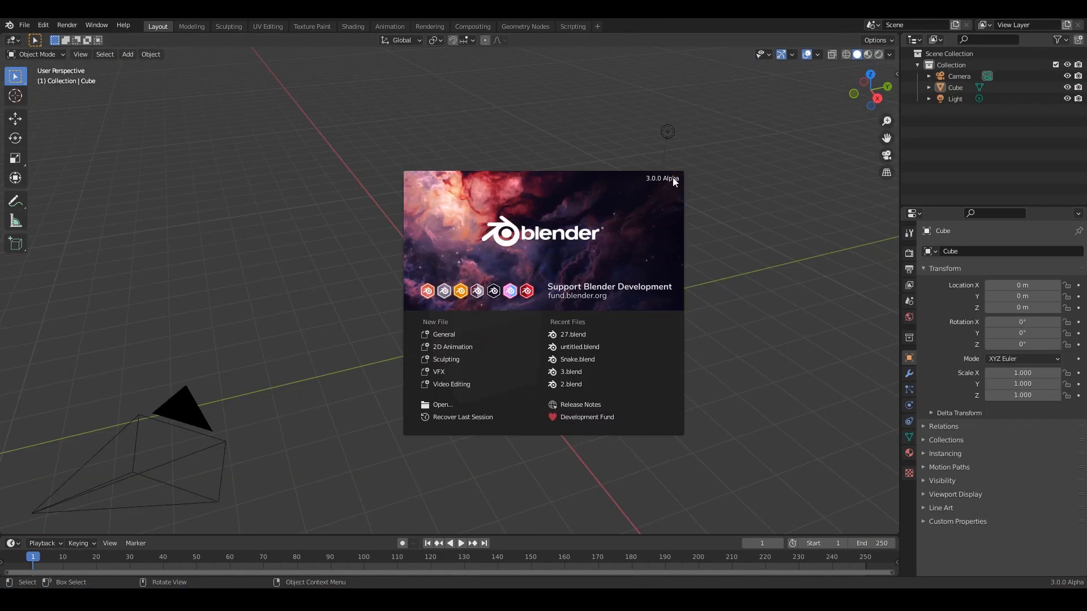
# Dismiss the splash screen of the new scene and start the Shortcut VUr display.
pyautogui.click(753, 213)
pyautogui.press('n')
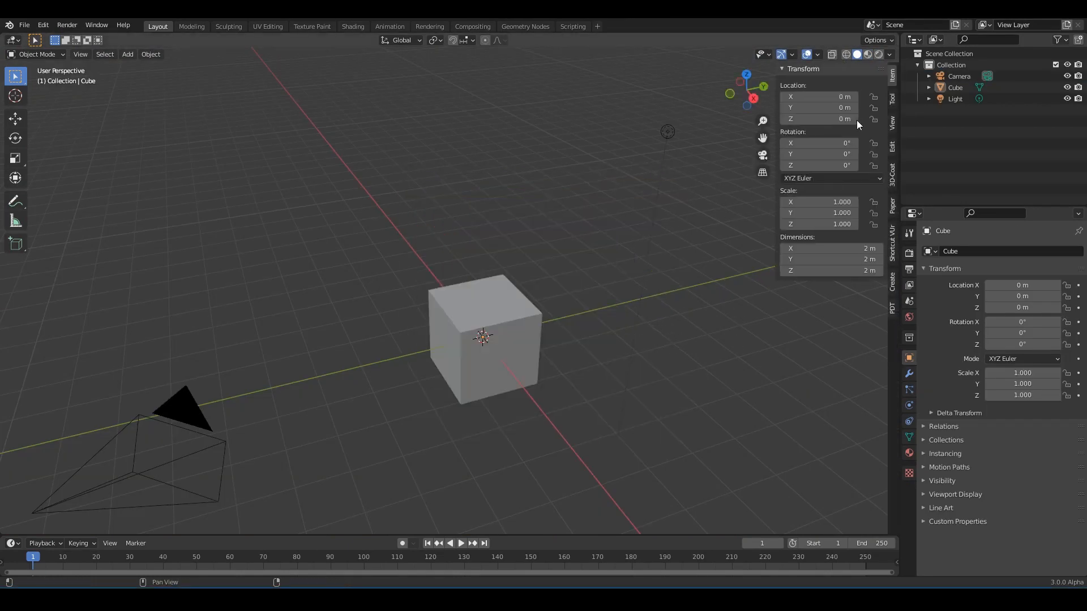
pyautogui.click(857, 85)
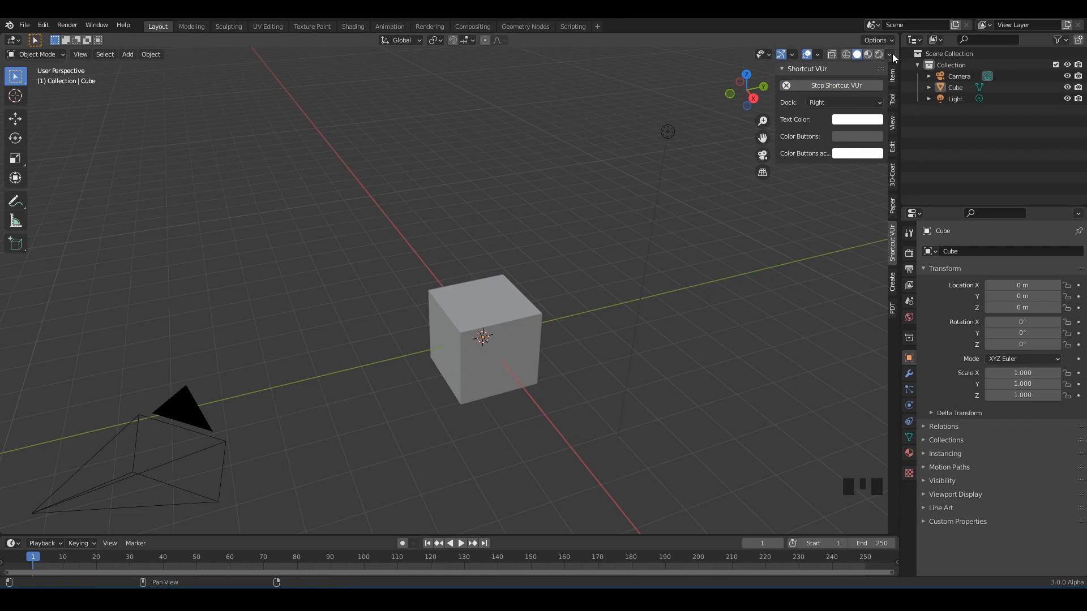
# Set viewport shading to Random color, World background, Cavity type Both and Depth of Field, and save the file.
pyautogui.click(891, 54)
pyautogui.click(880, 209)
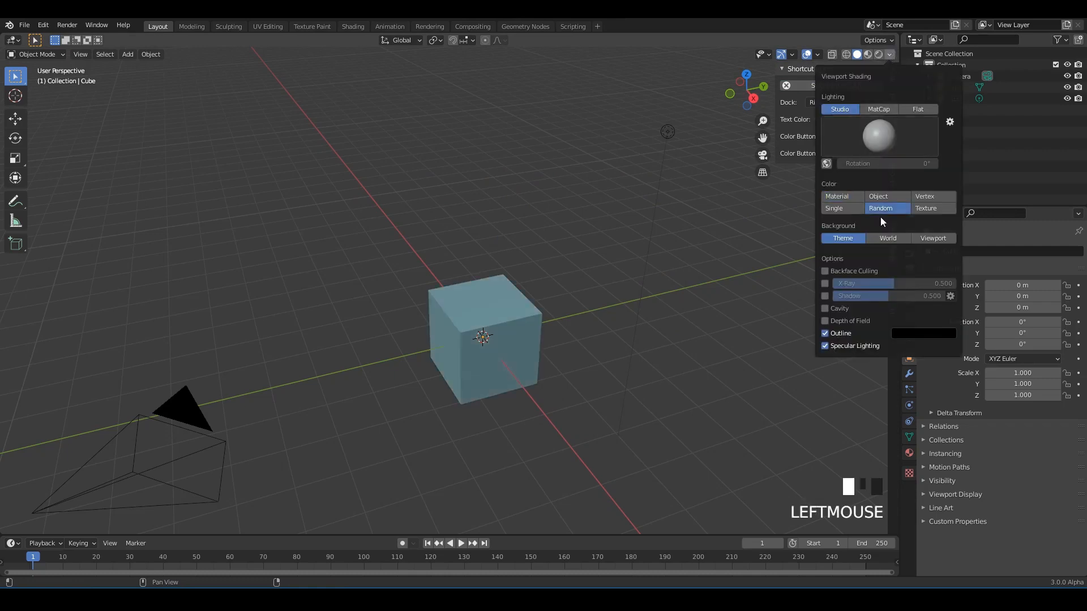
pyautogui.click(826, 321)
pyautogui.click(825, 309)
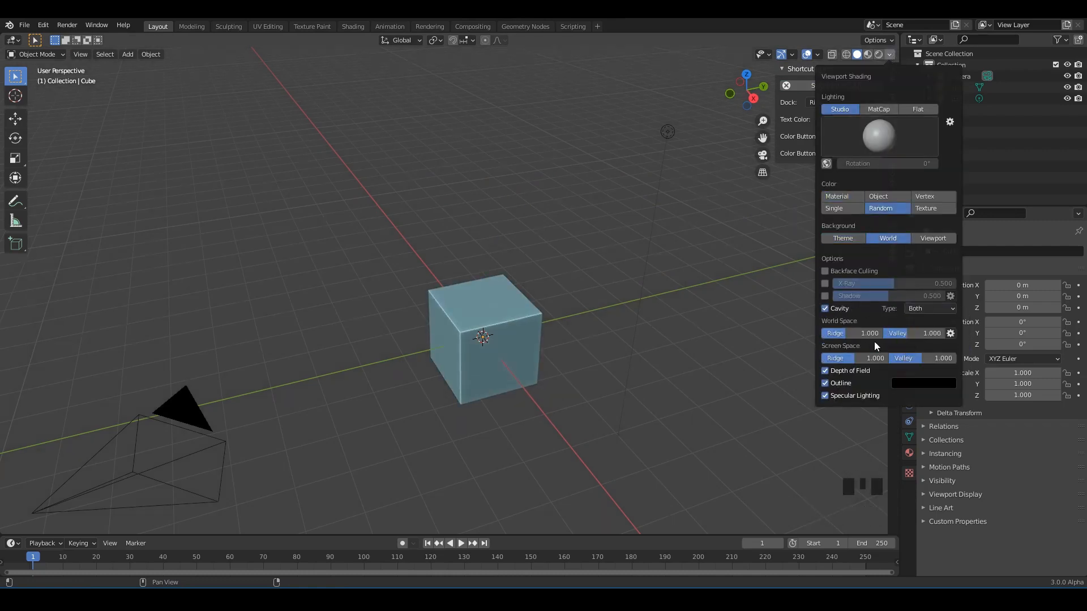
pyautogui.click(690, 321)
pyautogui.hotkey('ctrl', 's')
# Hide the sidebar and delete the default camera, cube and light from the scene.
pyautogui.keyDown('shift'); pyautogui.moveTo(719, 310); pyautogui.dragTo(712, 273, button='middle'); pyautogui.keyUp('shift')
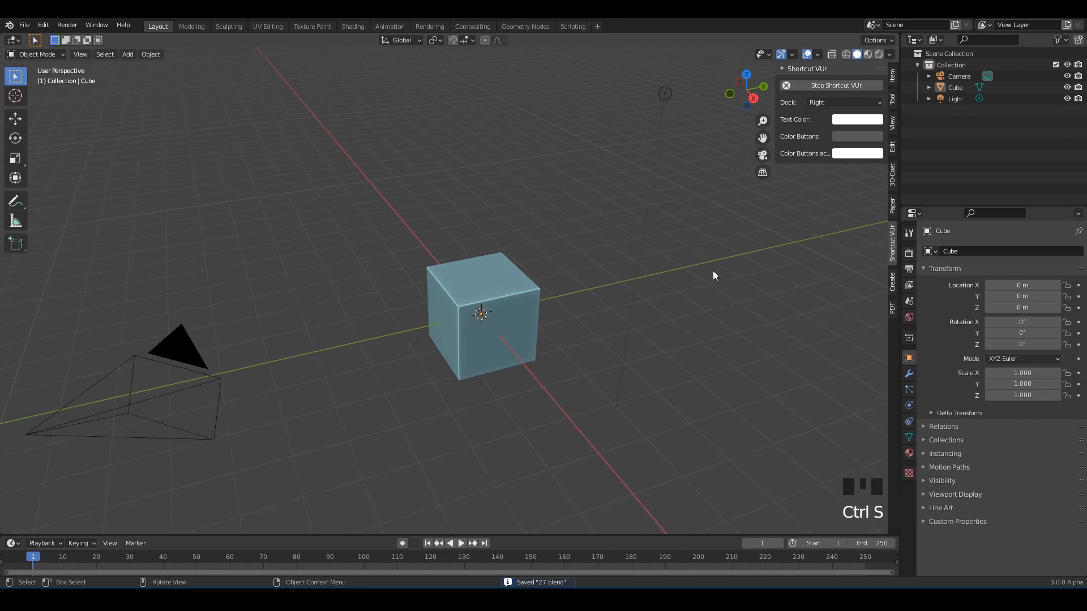
pyautogui.press('n')
pyautogui.press('a')
pyautogui.press('x')
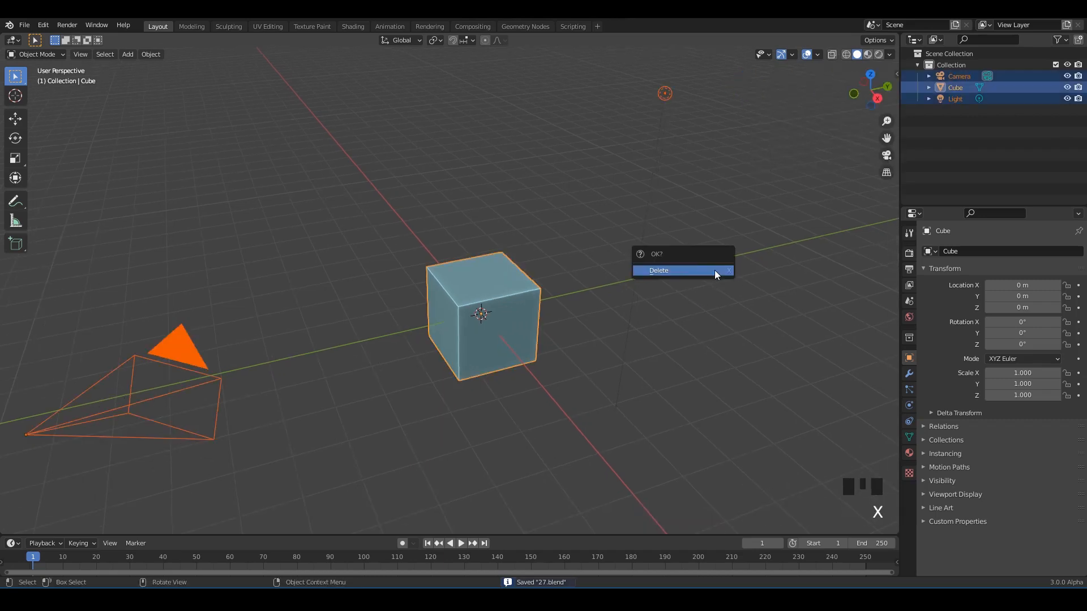
pyautogui.click(716, 272)
# Add a new mesh cube at the world origin.
pyautogui.moveTo(519, 238); pyautogui.dragTo(460, 197, button='middle')
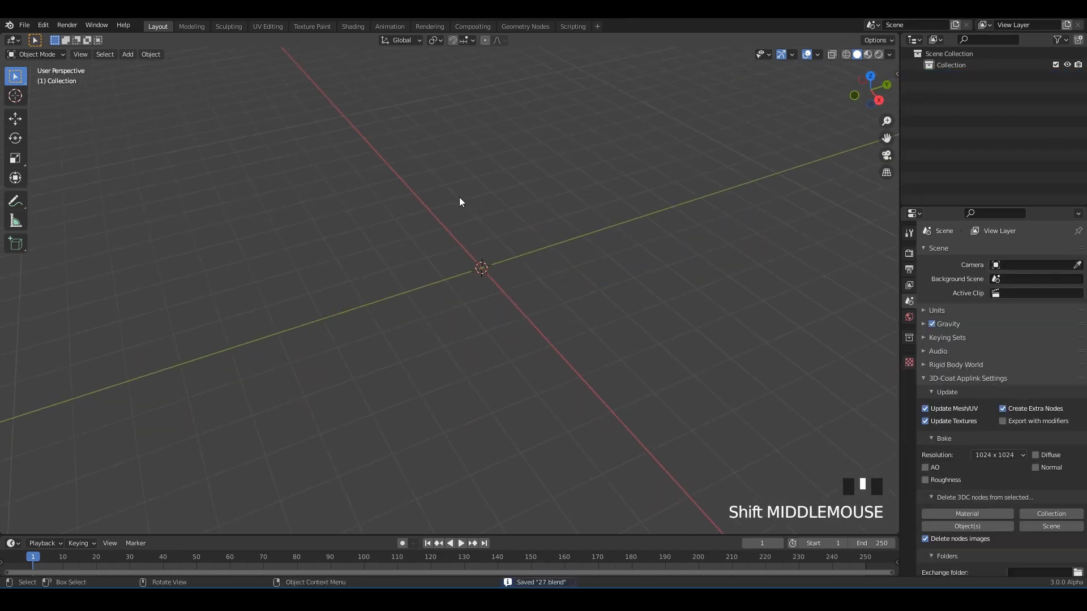
pyautogui.hotkey('shift', 'a')
pyautogui.click(500, 206)
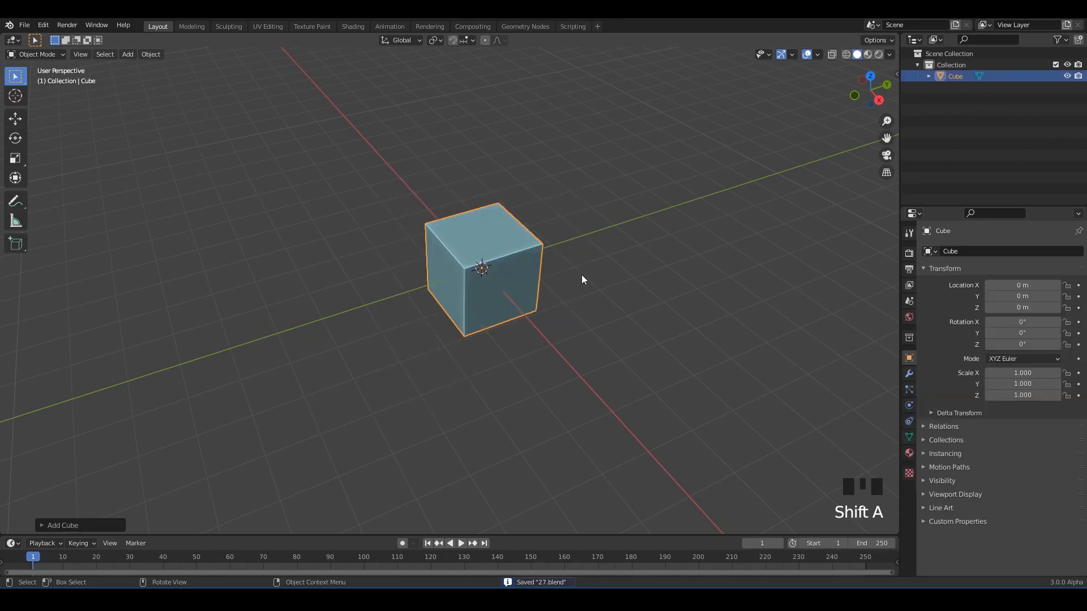
# Rotate the cube by 45 degrees in the right orthographic view so that it stands on its edge.
pyautogui.moveTo(582, 280)
pyautogui.keyDown('alt'); pyautogui.mouseDown(button='middle')
pyautogui.moveTo(534, 262)
pyautogui.moveTo(571, 267)
pyautogui.mouseUp(button='middle'); pyautogui.keyUp('alt')
pyautogui.scroll(3, 570, 267)
pyautogui.write('r')
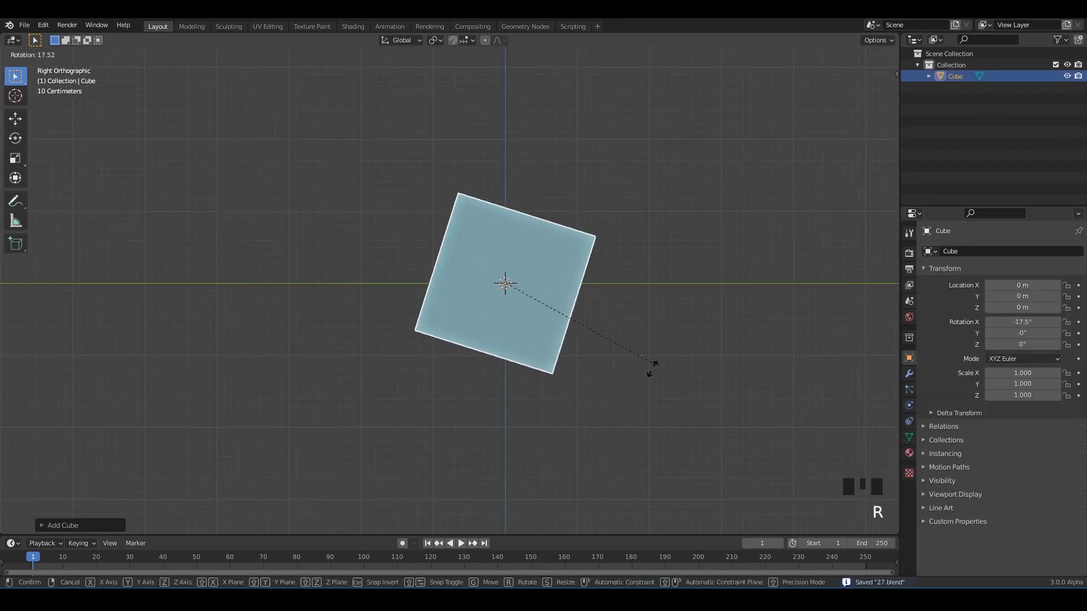
pyautogui.write('45')
pyautogui.press('Return')
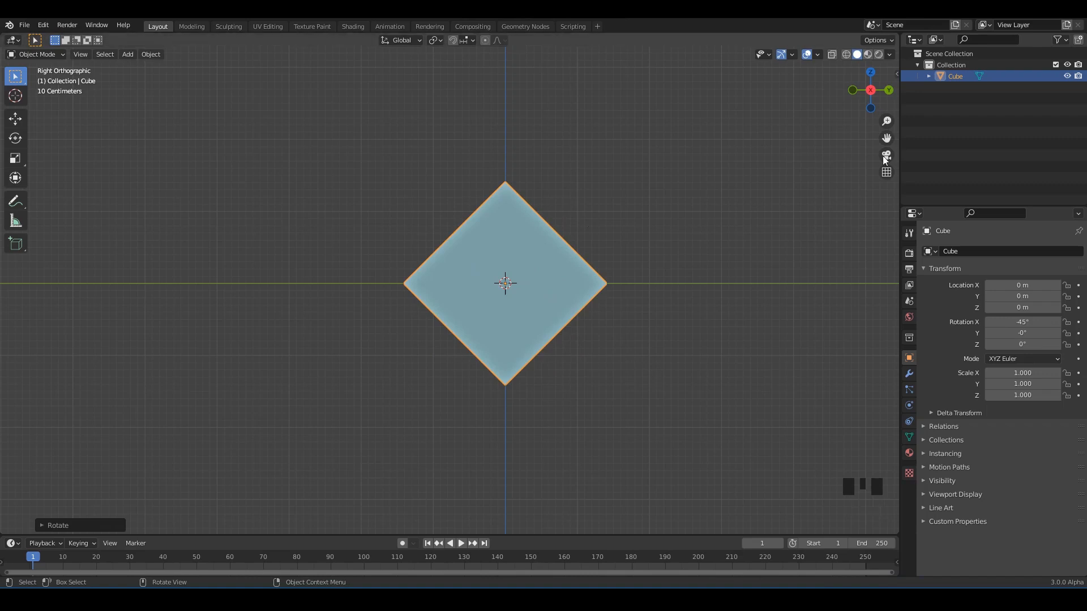
# Show the cube's transform values in the viewport sidebar.
pyautogui.press('n')
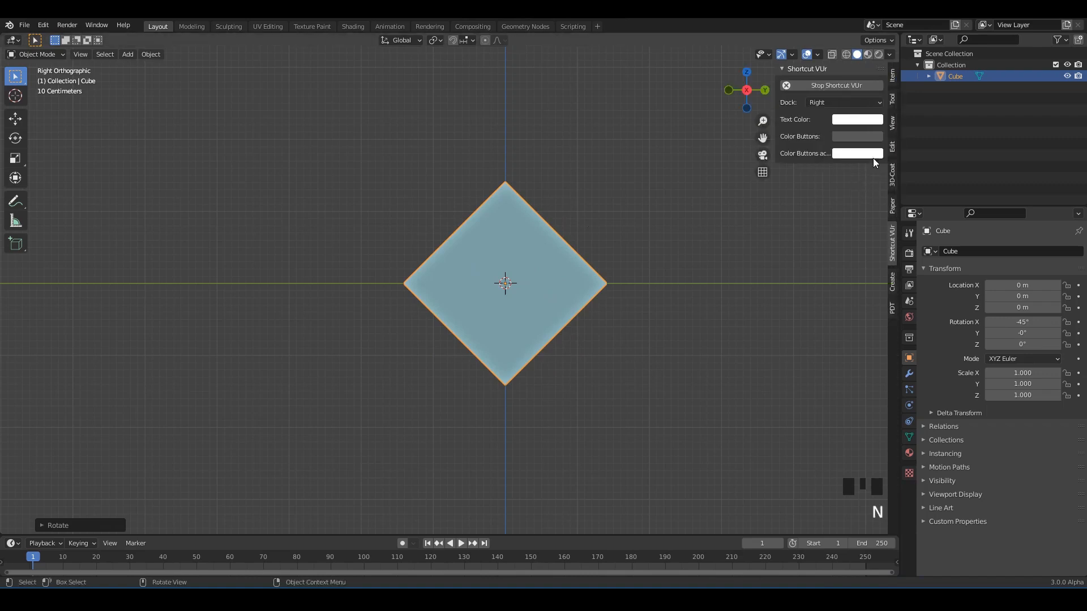
pyautogui.click(893, 79)
pyautogui.click(893, 97)
pyautogui.click(893, 76)
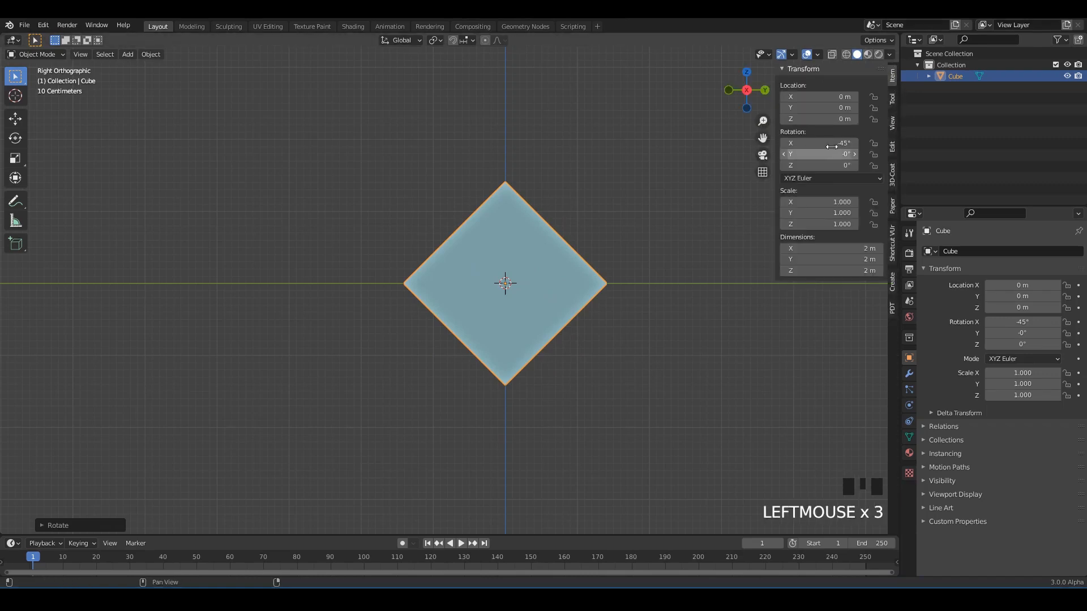
# Scale the cube down along the X axis in the front view to make a thin diamond-shaped slab.
pyautogui.scroll(3, 551, 271)
pyautogui.scroll(-2, 547, 267)
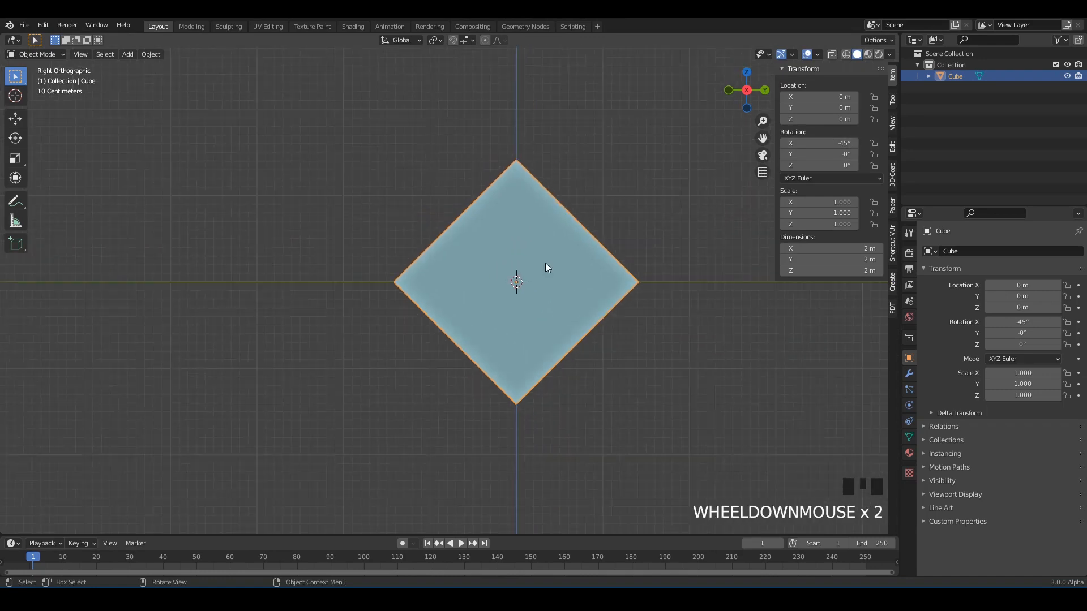
pyautogui.keyDown('alt'); pyautogui.moveTo(506, 270); pyautogui.dragTo(695, 330, button='middle'); pyautogui.keyUp('alt')
pyautogui.press('s')
pyautogui.press('x')
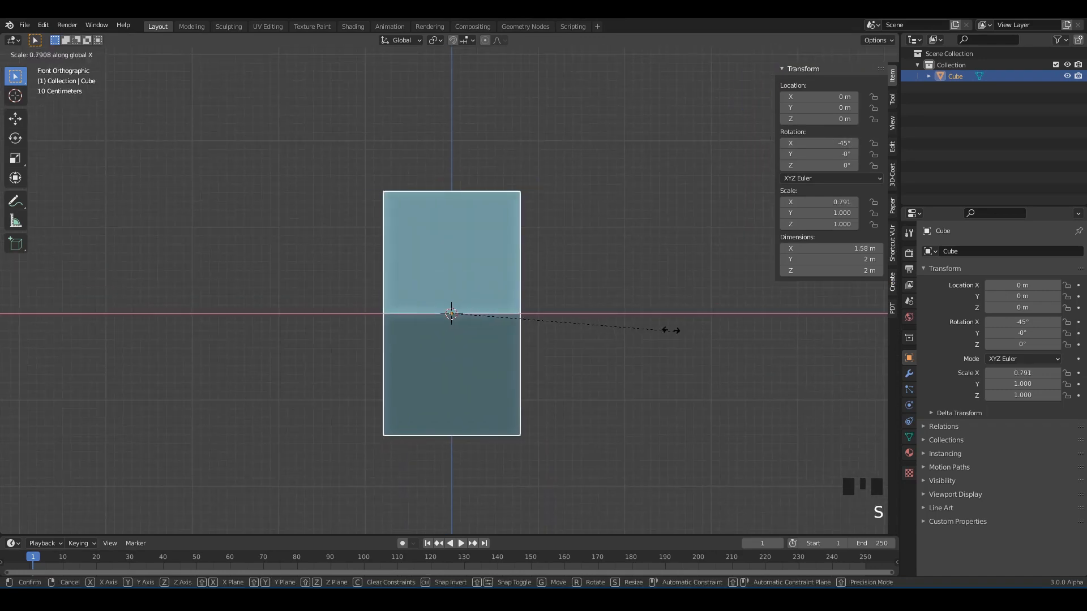
pyautogui.click(490, 292)
pyautogui.moveTo(594, 230); pyautogui.dragTo(543, 253, button='middle')
pyautogui.press('s')
pyautogui.press('y')
pyautogui.rightClick(564, 267)
# Adjust the slab's scale along X until it is about 0.34 m thick.
pyautogui.press('s')
pyautogui.press('x')
pyautogui.click(581, 275)
# Apply the slab's rotation and scale and save the file.
pyautogui.hotkey('ctrl', 'a')
pyautogui.click(542, 244)
pyautogui.hotkey('ctrl', 's')
pyautogui.moveTo(423, 231); pyautogui.dragTo(441, 236, button='middle')
pyautogui.keyDown('shift'); pyautogui.moveTo(442, 235); pyautogui.dragTo(470, 250, button='middle'); pyautogui.keyUp('shift')
pyautogui.press('Tab')
pyautogui.press('Tab')
pyautogui.hotkey('ctrl', 'a')
# Select the zigzag chain of five connected edges running from the slab's upper tip around its +Y corner to the lower tip.
pyautogui.press('Tab')
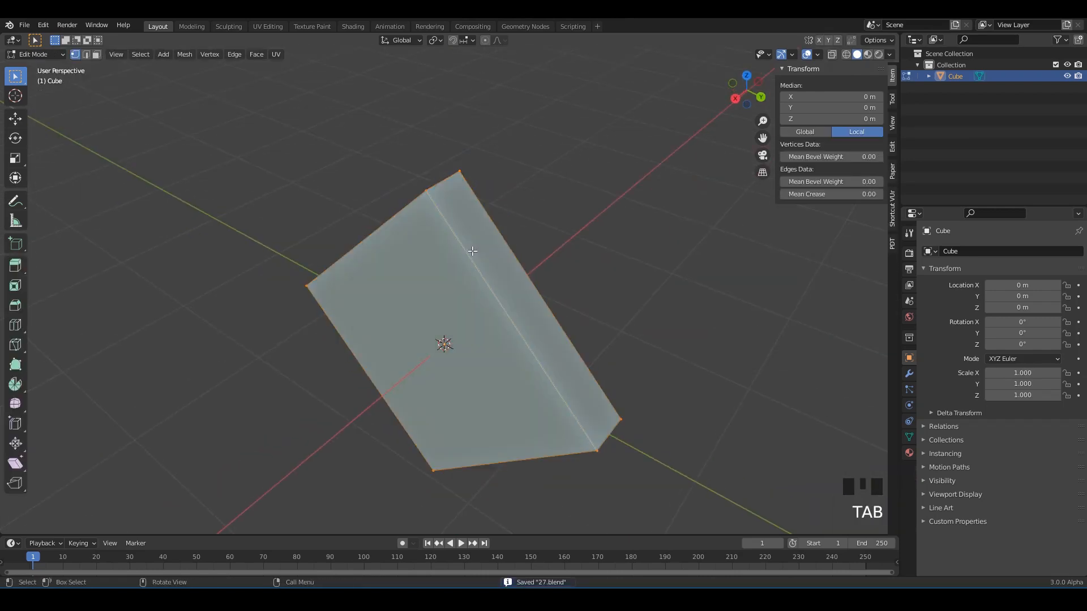
pyautogui.click(450, 186)
pyautogui.keyDown('shift'); pyautogui.moveTo(450, 186); pyautogui.dragTo(475, 210, button='middle'); pyautogui.keyUp('shift')
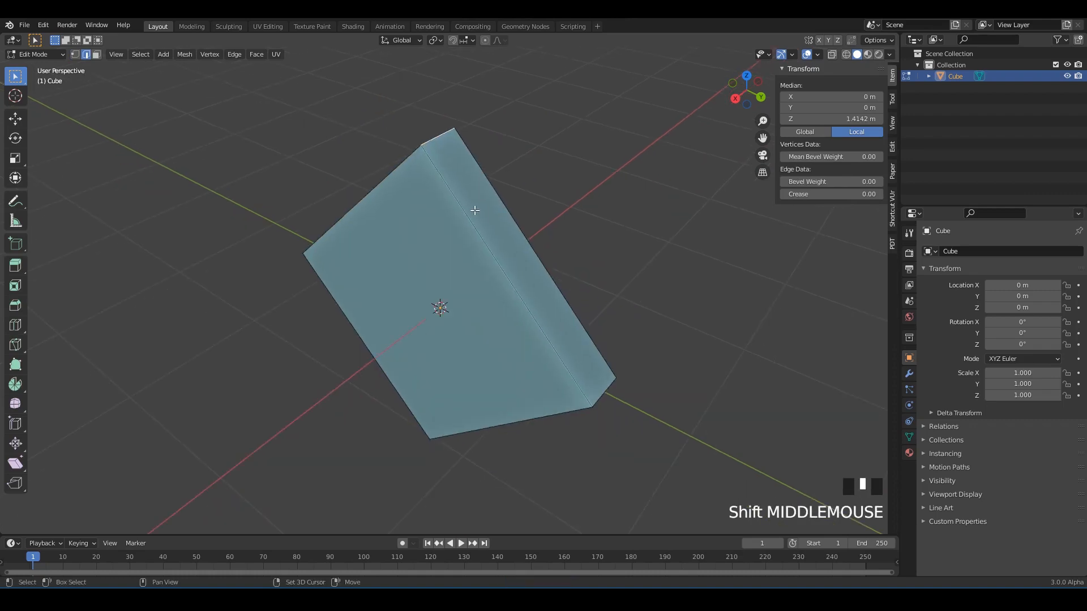
pyautogui.keyDown('shift'); pyautogui.moveTo(521, 263); pyautogui.dragTo(440, 421, button='middle'); pyautogui.keyUp('shift')
pyautogui.scroll(-2, 466, 353)
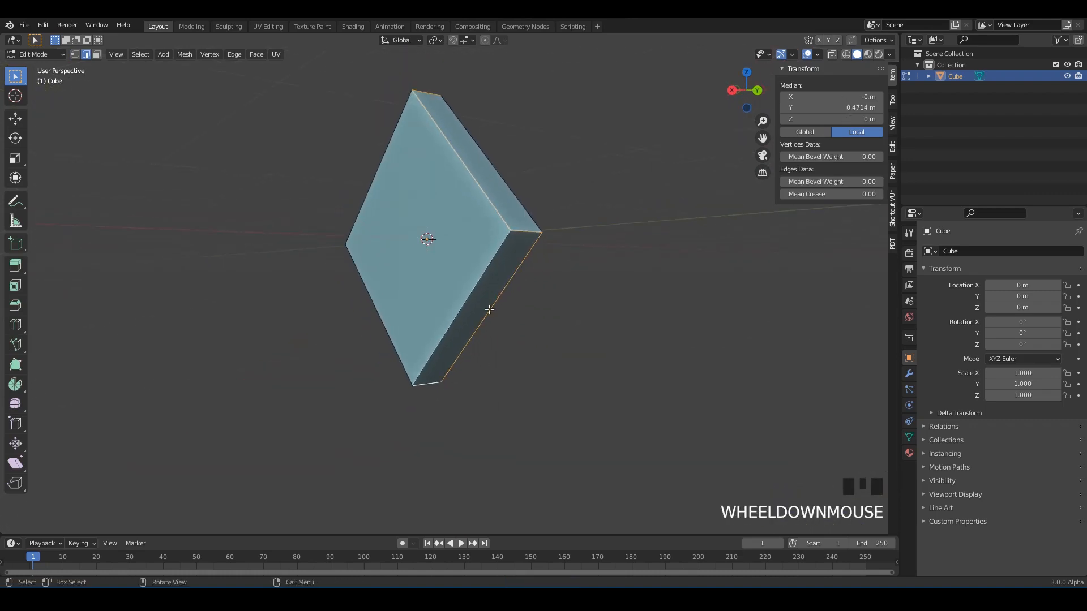
# Duplicate the selected edges in place and separate the copy into its own object.
pyautogui.hotkey('shift', 'd')
pyautogui.rightClick(571, 303)
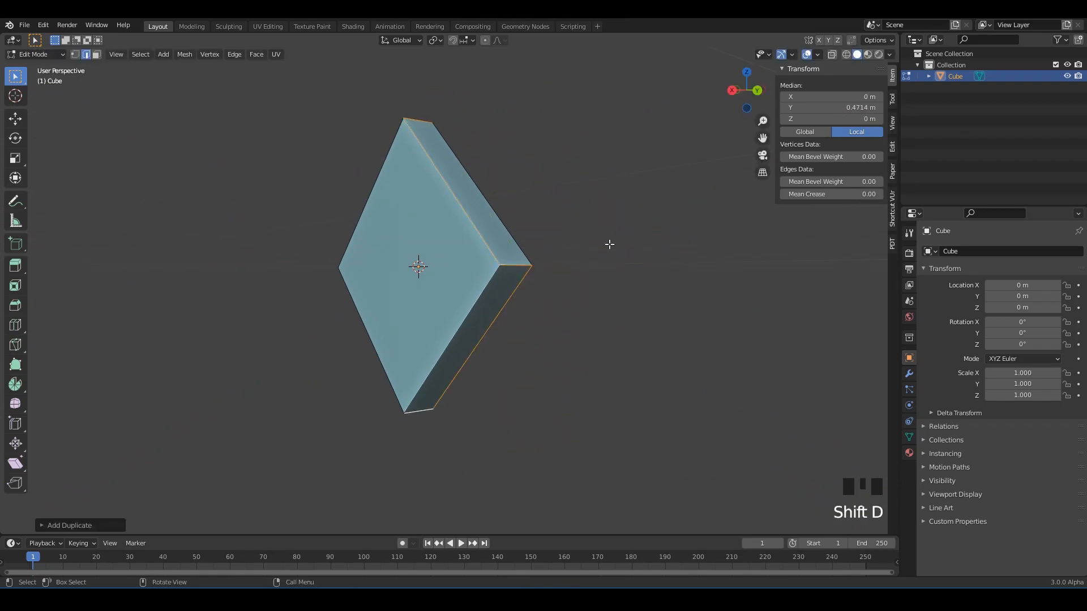
pyautogui.press('Tab')
pyautogui.press('Tab')
pyautogui.press('p')
pyautogui.click(610, 218)
# Delete the original slab object, keeping only the separated zigzag edges.
pyautogui.press('Tab')
pyautogui.click(528, 293)
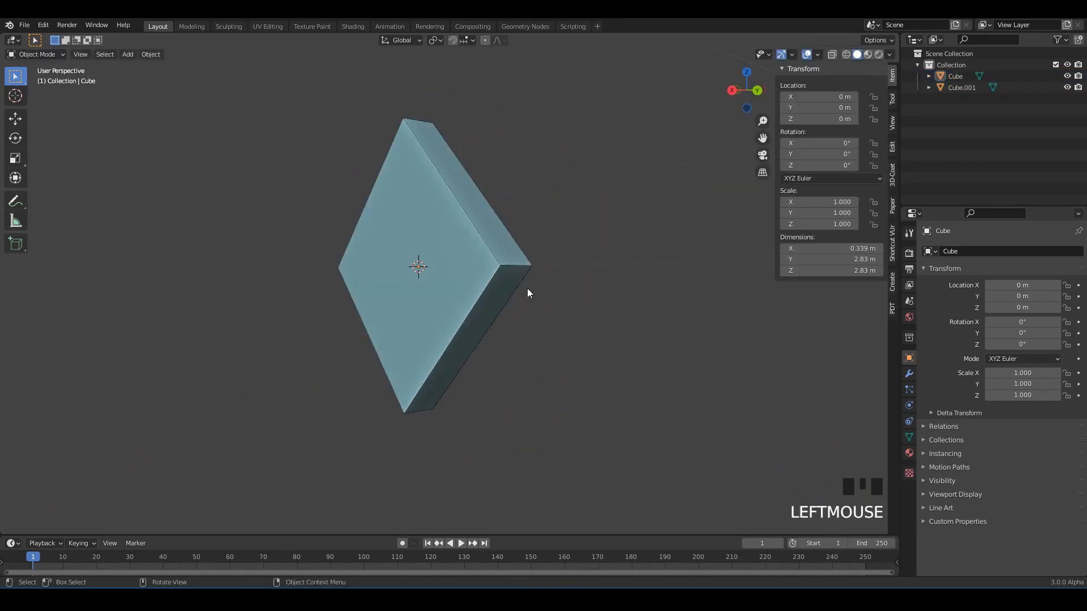
pyautogui.click(487, 288)
pyautogui.press('Delete')
pyautogui.click(511, 263)
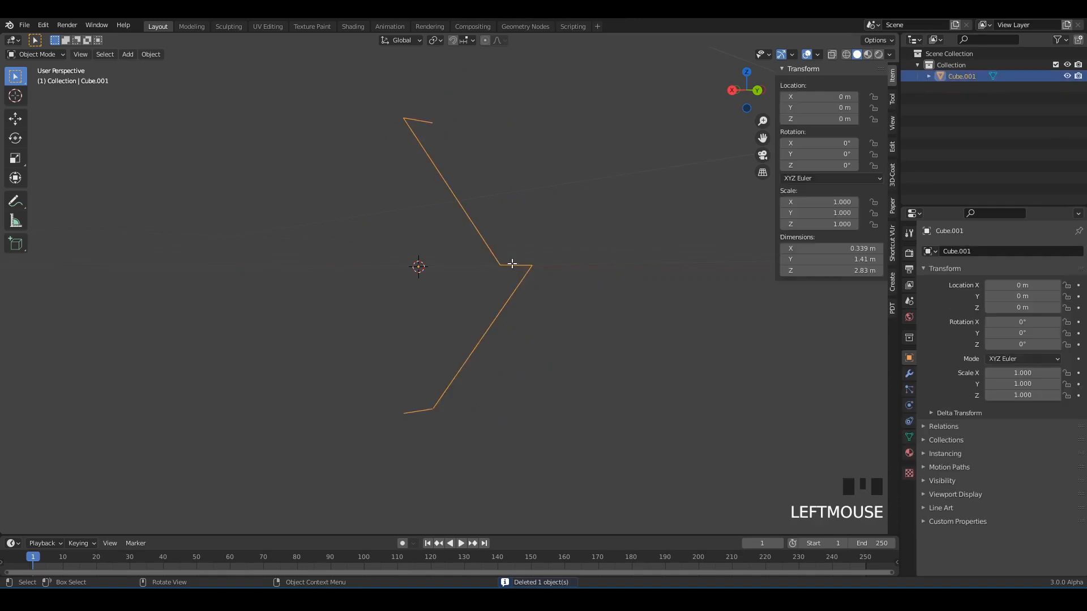
# Bevel the zigzag's four inner corner vertices with four segments each to round the wire's bends.
pyautogui.press('Tab')
pyautogui.moveTo(511, 263); pyautogui.dragTo(485, 245, button='middle')
pyautogui.press('a')
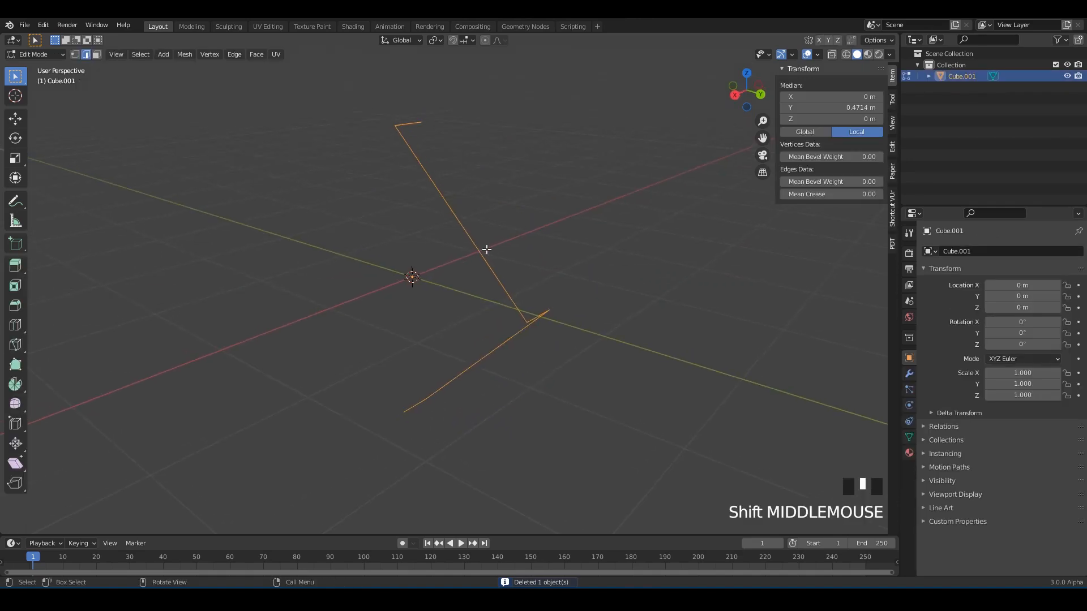
pyautogui.click(496, 280)
pyautogui.press('Tab')
pyautogui.press('Tab')
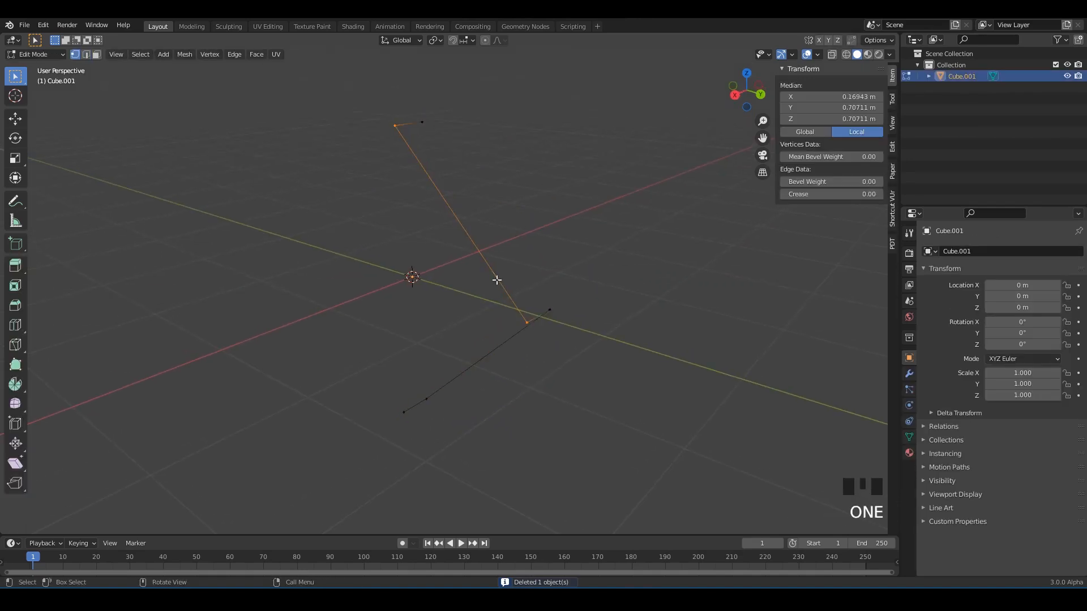
pyautogui.moveTo(497, 280); pyautogui.dragTo(467, 236, button='middle')
pyautogui.scroll(1, 548, 275)
pyautogui.moveTo(330, 55); pyautogui.dragTo(341, 88)
pyautogui.keyDown('shift'); pyautogui.moveTo(481, 319); pyautogui.dragTo(481, 277, button='middle'); pyautogui.keyUp('shift')
pyautogui.keyDown('shift'); pyautogui.moveTo(531, 247); pyautogui.dragTo(448, 294); pyautogui.keyUp('shift')
pyautogui.keyDown('shift'); pyautogui.moveTo(451, 403); pyautogui.dragTo(393, 484); pyautogui.keyUp('shift')
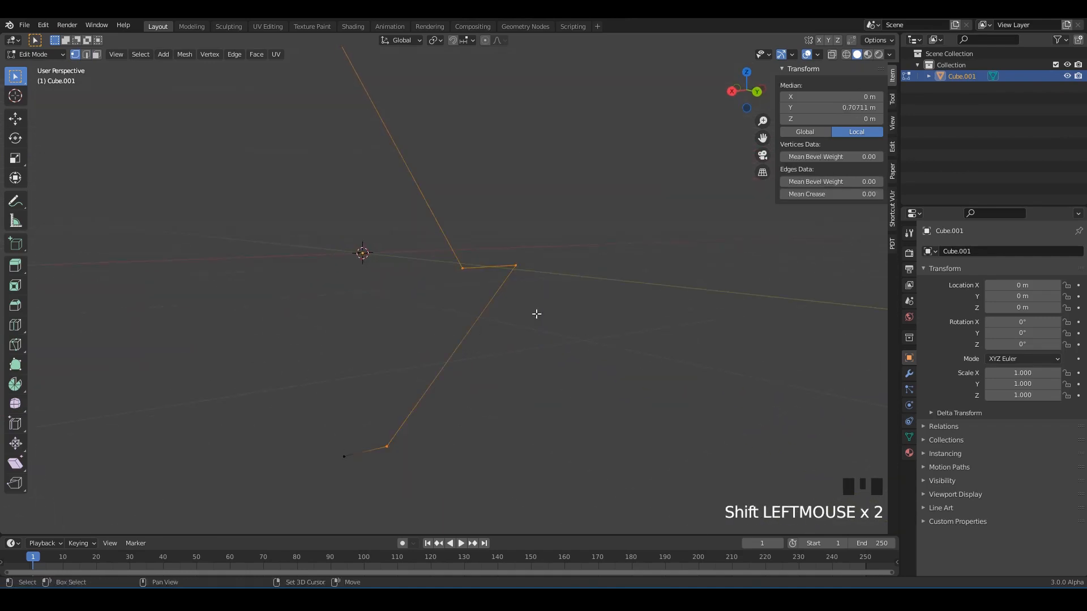
pyautogui.keyDown('shift'); pyautogui.scroll(2, 529, 323); pyautogui.keyUp('shift')
pyautogui.keyDown('shift'); pyautogui.moveTo(522, 332); pyautogui.dragTo(507, 312, button='middle'); pyautogui.keyUp('shift')
pyautogui.hotkey('ctrl', 'shift', 'b')
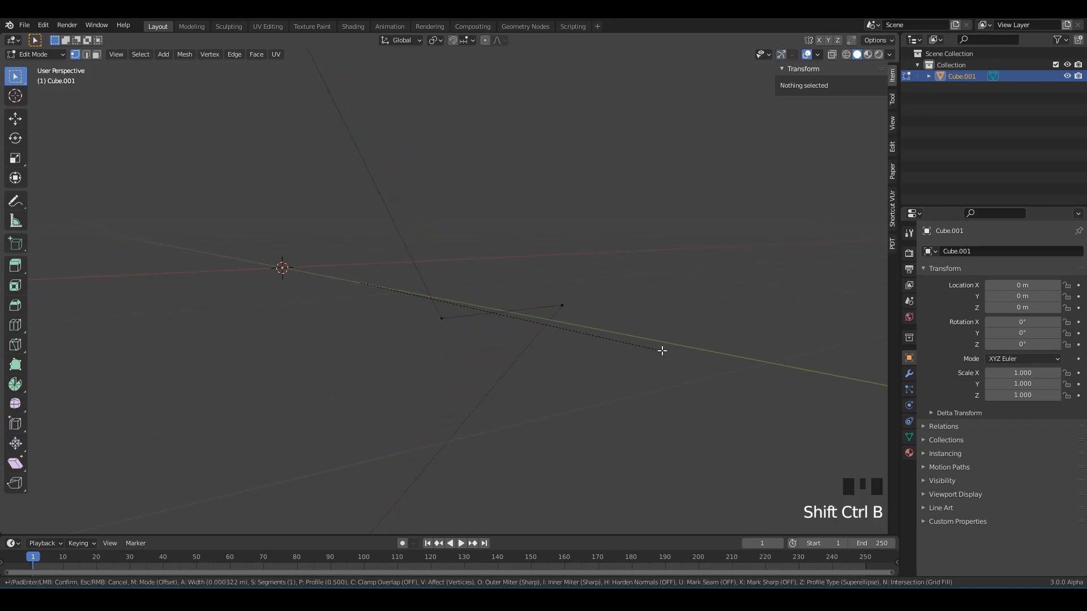
pyautogui.click(702, 350)
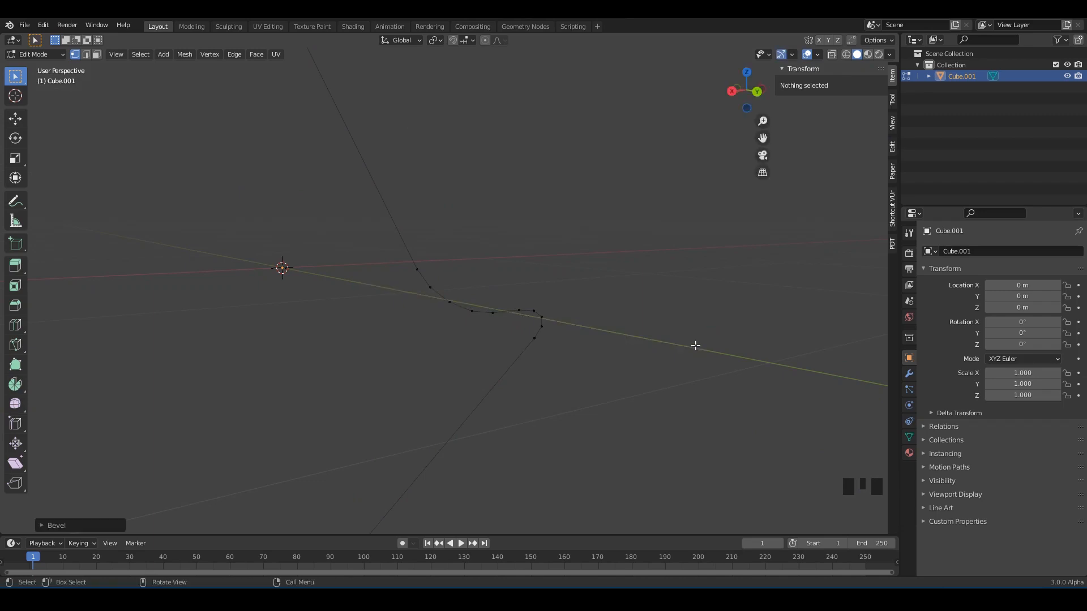
# Return to object mode, save the file and open the modifier settings of the zigzag wire.
pyautogui.press('Tab')
pyautogui.moveTo(620, 289); pyautogui.dragTo(668, 351, button='middle')
pyautogui.click(607, 326)
pyautogui.hotkey('ctrl', 's')
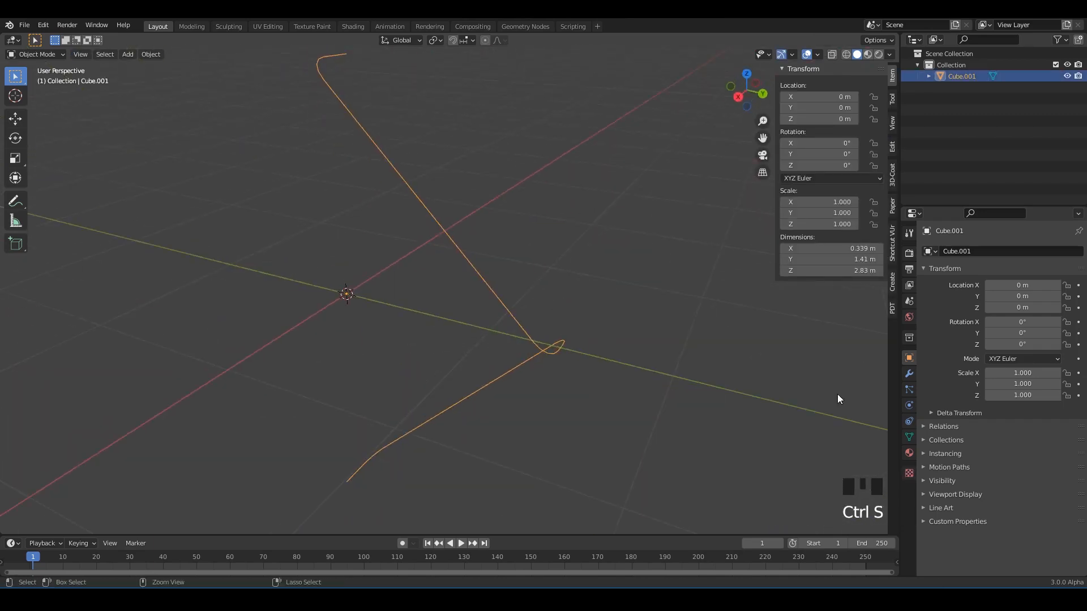
pyautogui.click(909, 374)
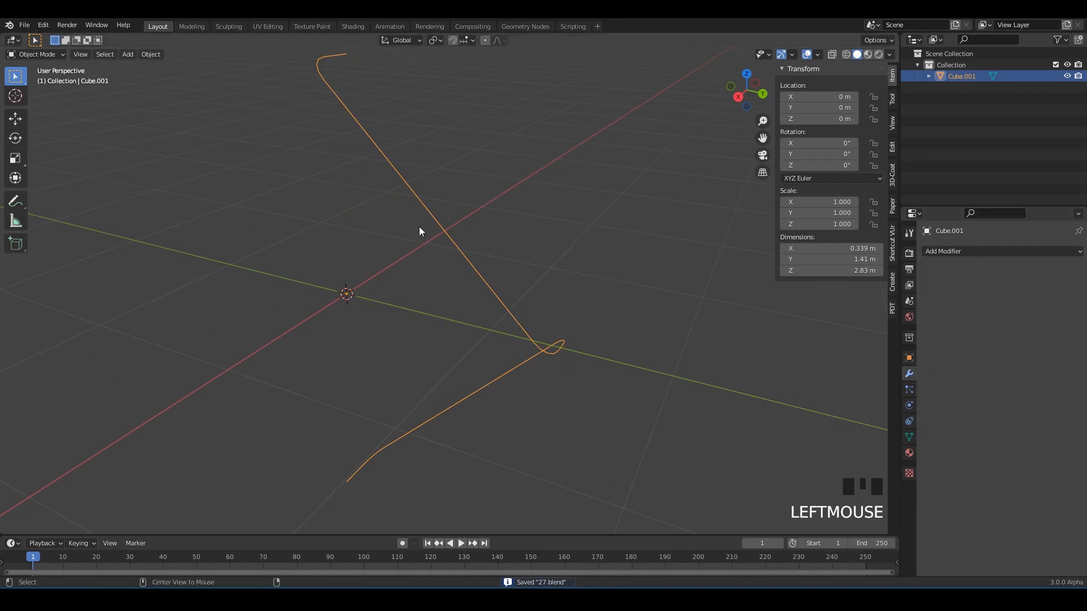
# Move the wire's upper end vertex along X onto the vertical centre axis.
pyautogui.keyDown('alt'); pyautogui.moveTo(423, 231); pyautogui.dragTo(527, 228, button='middle'); pyautogui.keyUp('alt')
pyautogui.press('Tab')
pyautogui.keyDown('shift'); pyautogui.moveTo(509, 151); pyautogui.dragTo(494, 189, button='middle'); pyautogui.keyUp('shift')
pyautogui.click(487, 139)
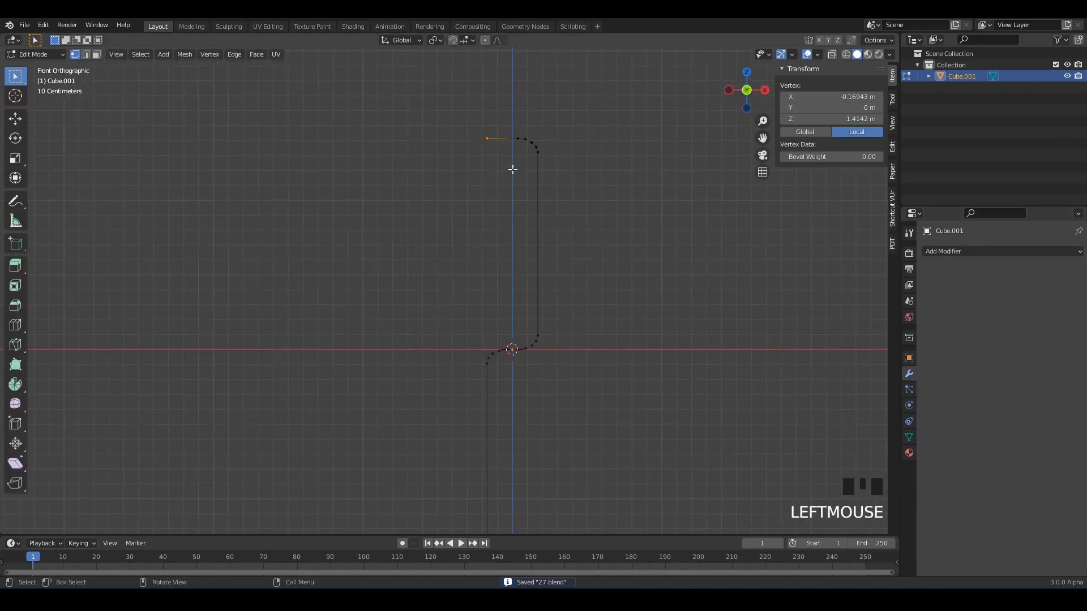
pyautogui.scroll(4, 465, 116)
pyautogui.click(23, 118)
pyautogui.scroll(4, 391, 289)
pyautogui.keyDown('shift'); pyautogui.moveTo(401, 303); pyautogui.dragTo(212, 433, button='middle'); pyautogui.keyUp('shift')
pyautogui.keyDown('shift'); pyautogui.moveTo(517, 174); pyautogui.dragTo(493, 225, button='middle'); pyautogui.keyUp('shift')
pyautogui.moveTo(424, 207); pyautogui.dragTo(539, 222)
# Move the wire's lower end vertex along X onto the vertical centre axis.
pyautogui.scroll(-6, 518, 304)
pyautogui.keyDown('shift'); pyautogui.moveTo(521, 262); pyautogui.dragTo(504, 51, button='middle'); pyautogui.keyUp('shift')
pyautogui.keyDown('shift'); pyautogui.moveTo(512, 453); pyautogui.dragTo(521, 170, button='middle'); pyautogui.keyUp('shift')
pyautogui.keyDown('shift'); pyautogui.moveTo(491, 321); pyautogui.dragTo(495, 297, button='middle'); pyautogui.keyUp('shift')
pyautogui.scroll(4, 549, 311)
pyautogui.keyDown('shift'); pyautogui.moveTo(635, 367); pyautogui.dragTo(619, 323, button='middle'); pyautogui.keyUp('shift')
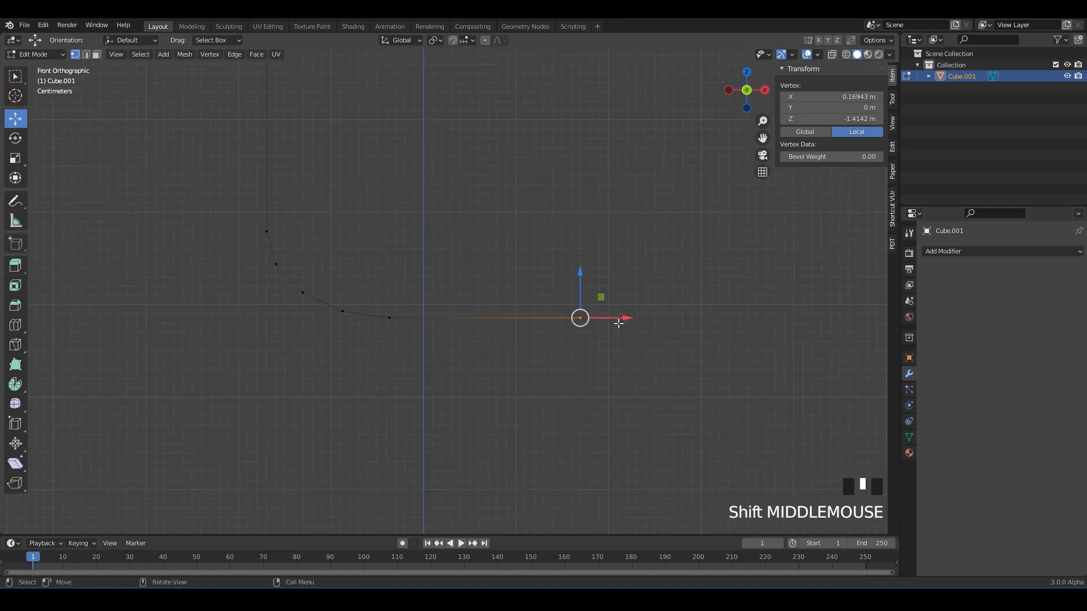
pyautogui.moveTo(615, 327); pyautogui.dragTo(467, 334)
pyautogui.keyDown('shift'); pyautogui.moveTo(478, 68); pyautogui.dragTo(500, 240, button='middle'); pyautogui.keyUp('shift')
pyautogui.keyDown('shift'); pyautogui.moveTo(509, 526); pyautogui.dragTo(517, 233, button='middle'); pyautogui.keyUp('shift')
pyautogui.keyDown('shift'); pyautogui.moveTo(532, 124); pyautogui.dragTo(535, 250, button='middle'); pyautogui.keyUp('shift')
# Turn on X-ray display, return to object mode and save the file.
pyautogui.hotkey('alt', 'z')
pyautogui.press('Tab')
pyautogui.click(603, 234)
pyautogui.scroll(-4, 595, 234)
pyautogui.hotkey('ctrl', 's')
pyautogui.click(538, 240)
pyautogui.hotkey('ctrl', 's')
# Duplicate the wire in place, rotate the copy 180 degrees about Z as seen from above, and save the file.
pyautogui.keyDown('alt'); pyautogui.moveTo(535, 249); pyautogui.dragTo(550, 286, button='middle'); pyautogui.keyUp('alt')
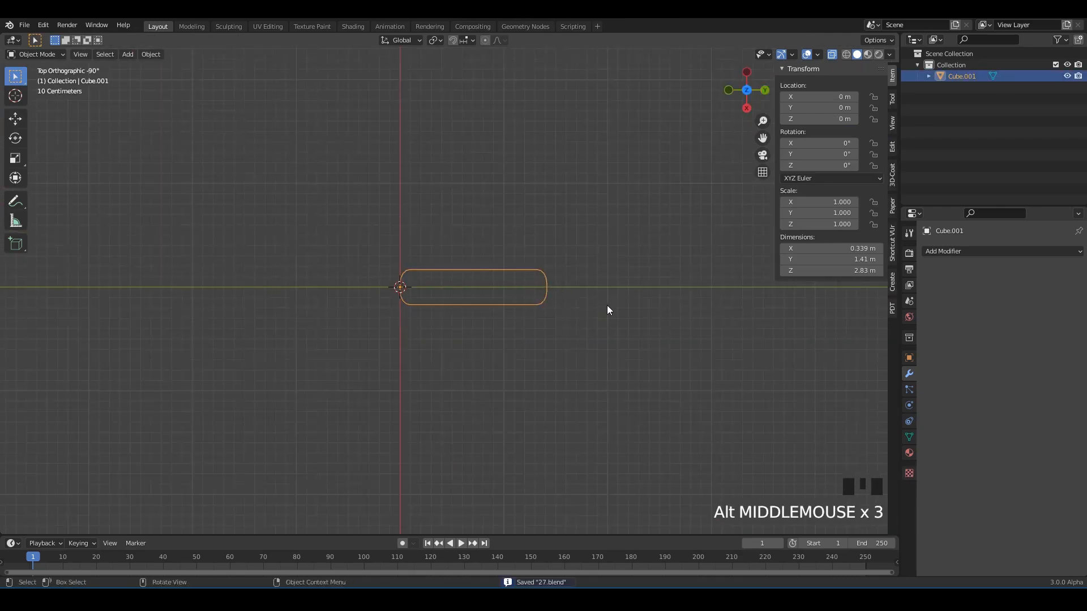
pyautogui.hotkey('shift', 'd')
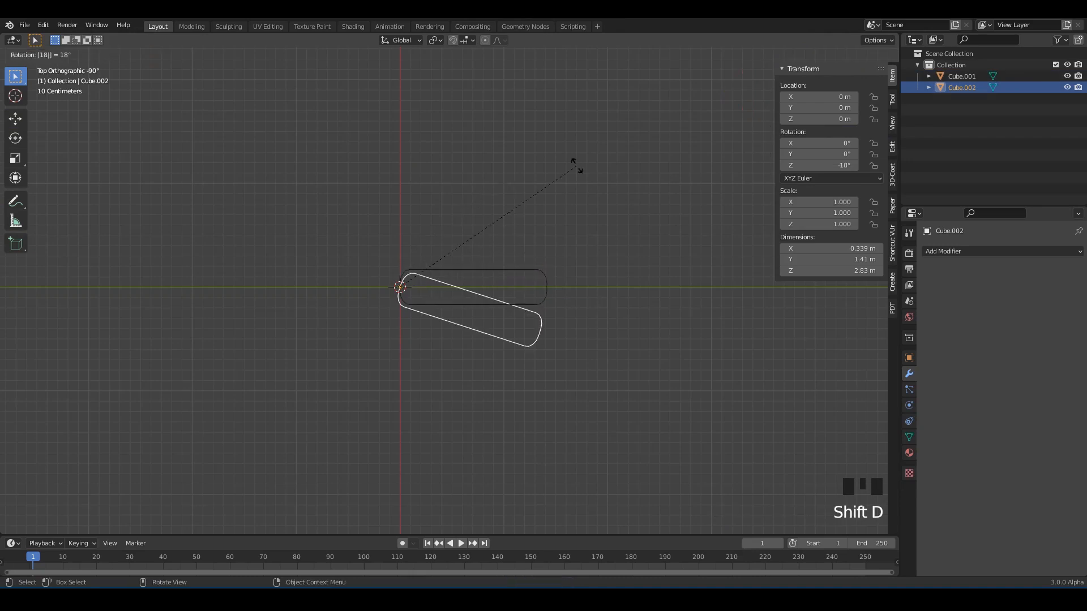
pyautogui.press('Return')
pyautogui.keyDown('alt'); pyautogui.moveTo(381, 264); pyautogui.dragTo(617, 193, button='middle'); pyautogui.keyUp('alt')
pyautogui.moveTo(470, 152); pyautogui.dragTo(459, 165, button='middle')
pyautogui.click(399, 140)
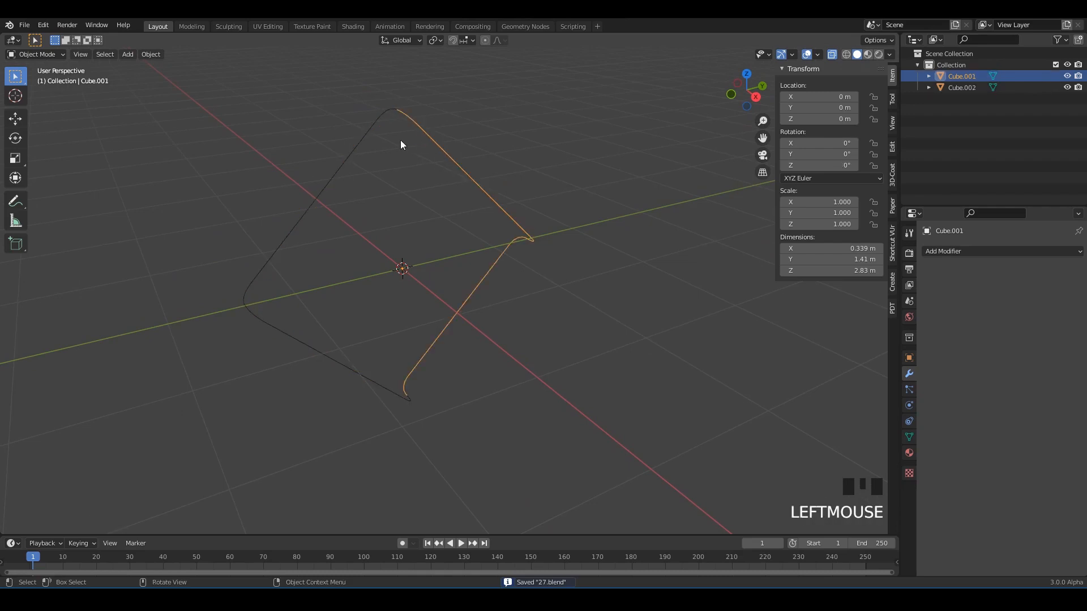
pyautogui.keyDown('shift'); pyautogui.click(378, 146); pyautogui.keyUp('shift')
pyautogui.moveTo(379, 146)
pyautogui.mouseDown(button='middle')
pyautogui.moveTo(470, 127)
pyautogui.moveTo(391, 136)
pyautogui.mouseUp(button='middle')
pyautogui.hotkey('ctrl', 's')
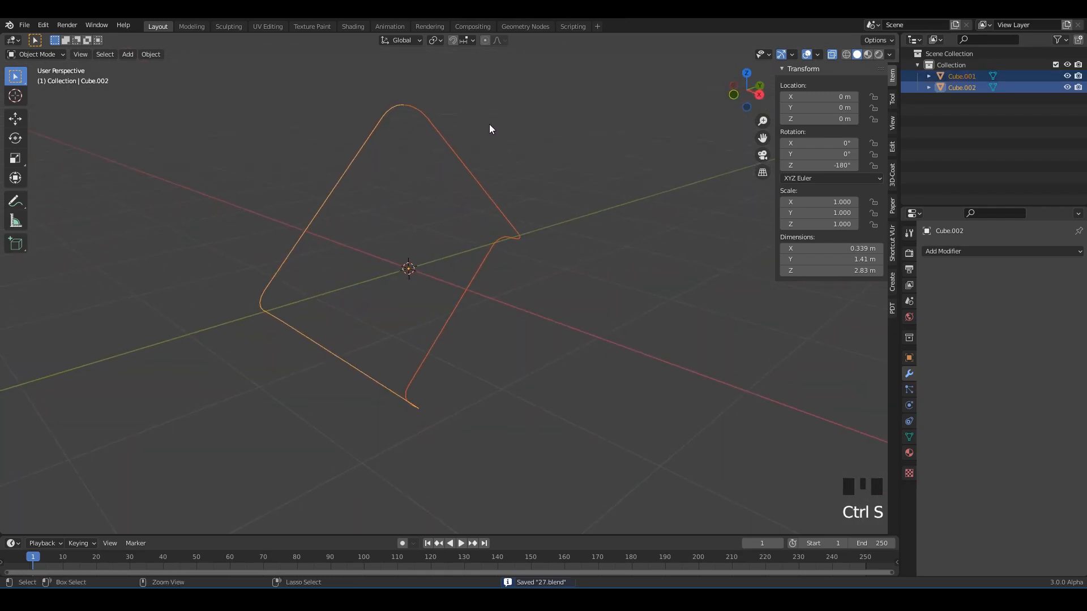
# Select both wire halves, save the file and join them into one object.
pyautogui.click(489, 125)
pyautogui.moveTo(473, 159); pyautogui.dragTo(390, 156, button='middle')
pyautogui.click(435, 133)
pyautogui.scroll(2, 406, 242)
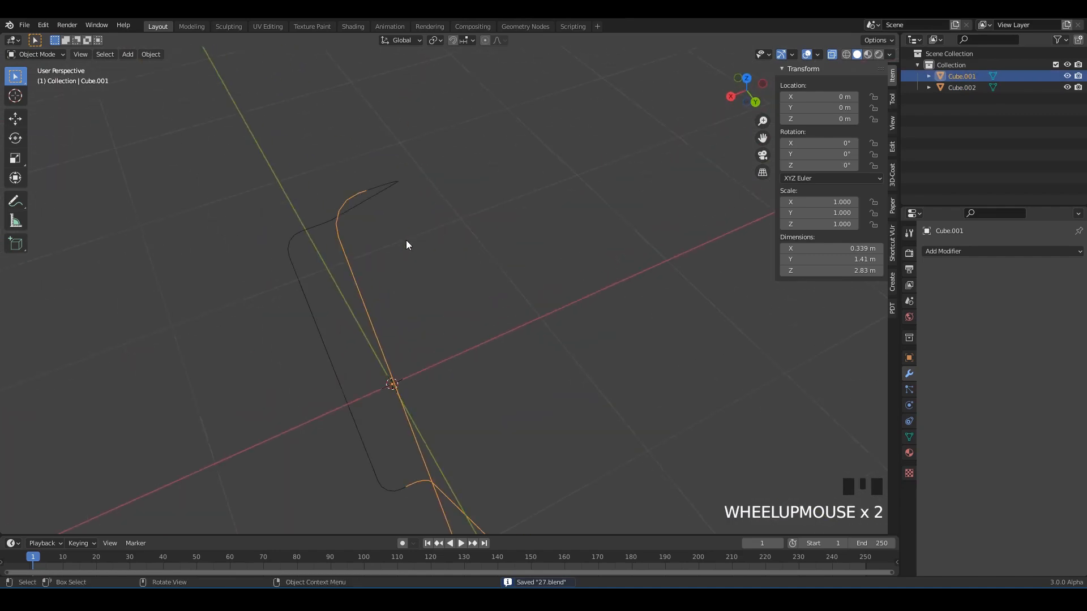
pyautogui.click(388, 189)
pyautogui.keyDown('shift'); pyautogui.click(348, 262); pyautogui.keyUp('shift')
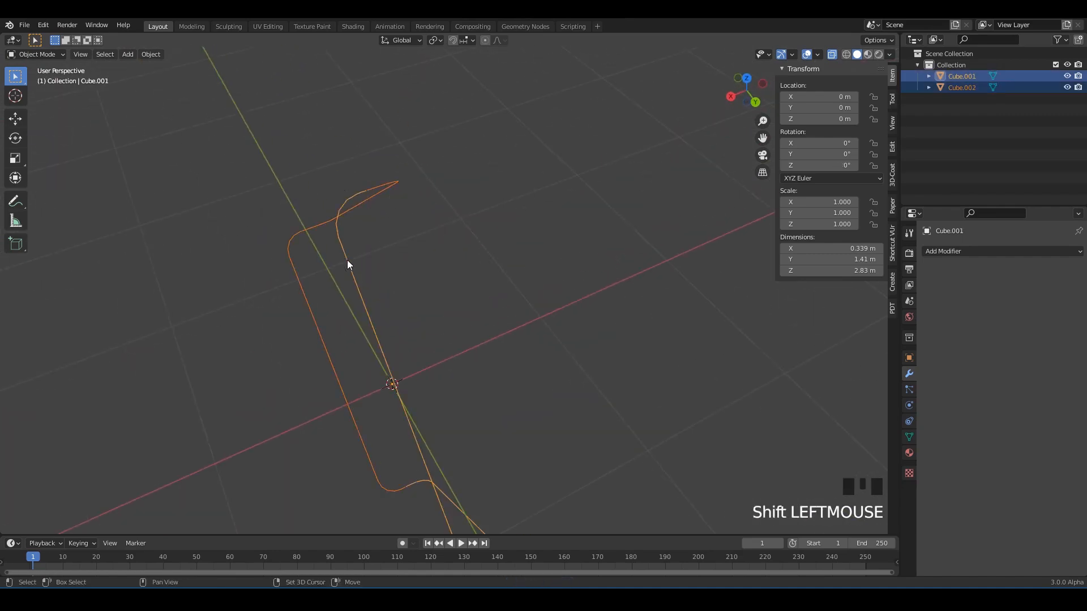
pyautogui.moveTo(349, 262); pyautogui.dragTo(558, 266, button='middle')
pyautogui.scroll(2, 456, 289)
pyautogui.moveTo(456, 289); pyautogui.dragTo(476, 269, button='middle')
pyautogui.hotkey('ctrl', 's')
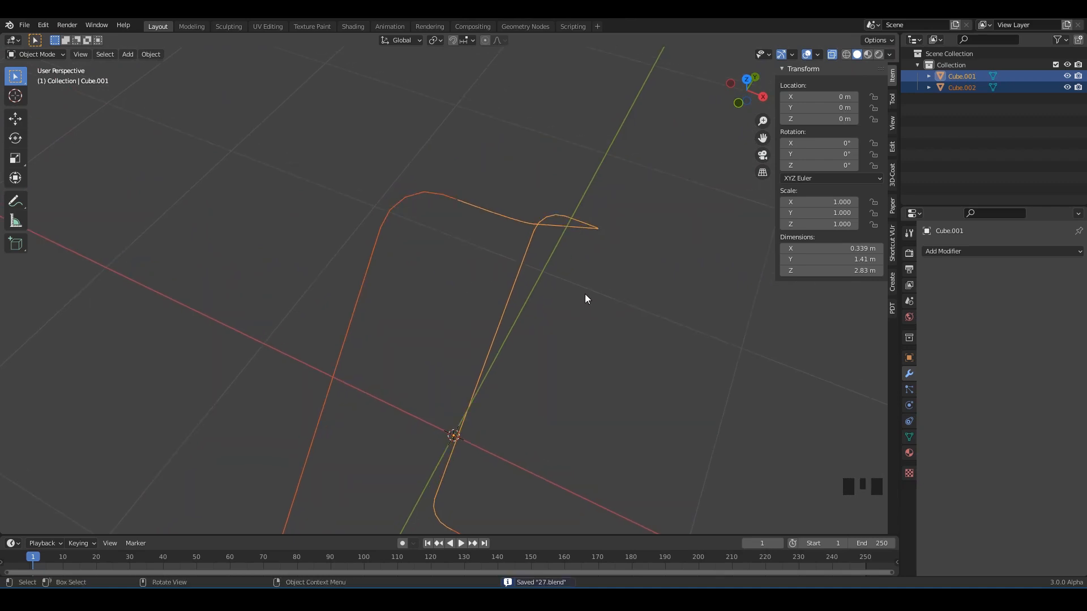
pyautogui.hotkey('ctrl', 'j')
# Merge the overlapping end vertices where the two wire halves meet at the top of the loop.
pyautogui.press('Tab')
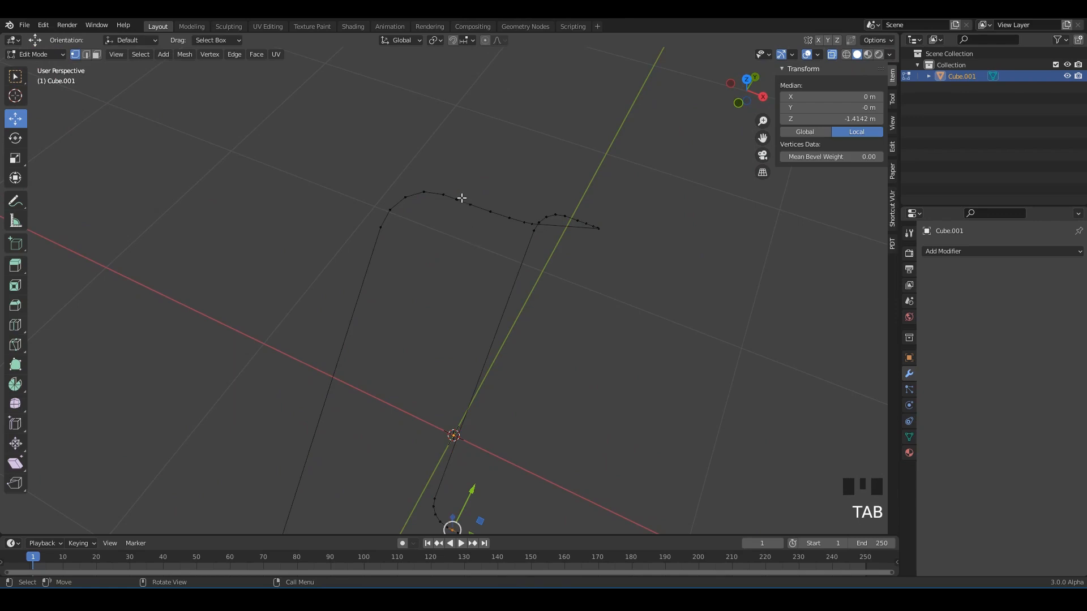
pyautogui.scroll(3, 462, 198)
pyautogui.keyDown('shift'); pyautogui.moveTo(483, 221); pyautogui.dragTo(438, 165, button='middle'); pyautogui.keyUp('shift')
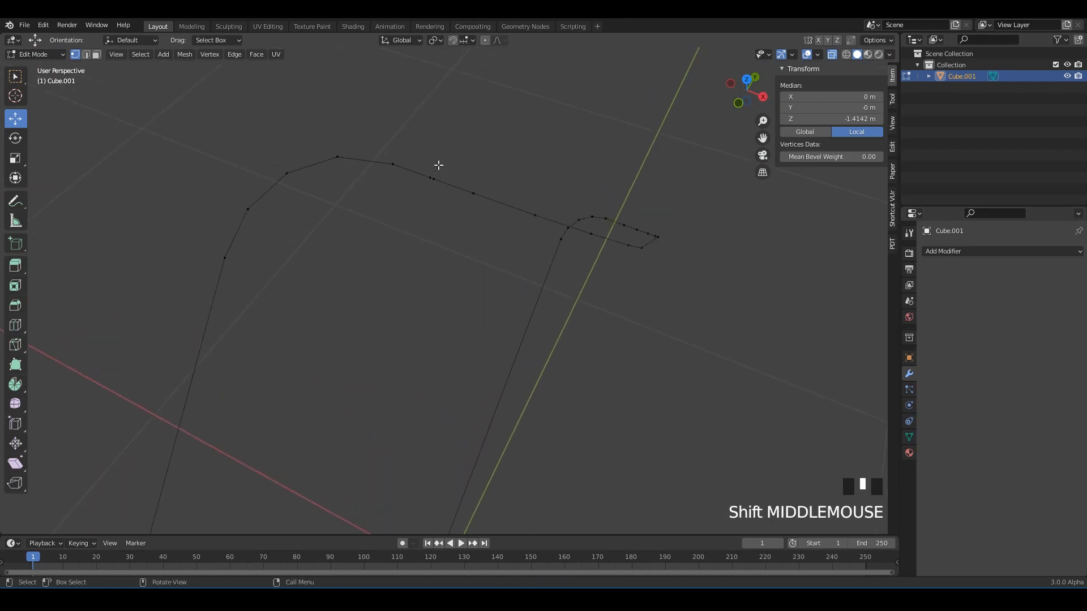
pyautogui.press('m')
pyautogui.click(507, 251)
# Test-move an end vertex at the loop's bottom joint and undo the move.
pyautogui.keyDown('shift'); pyautogui.moveTo(507, 250); pyautogui.dragTo(553, 352, button='middle'); pyautogui.keyUp('shift')
pyautogui.scroll(3, 479, 297)
pyautogui.scroll(6, 486, 320)
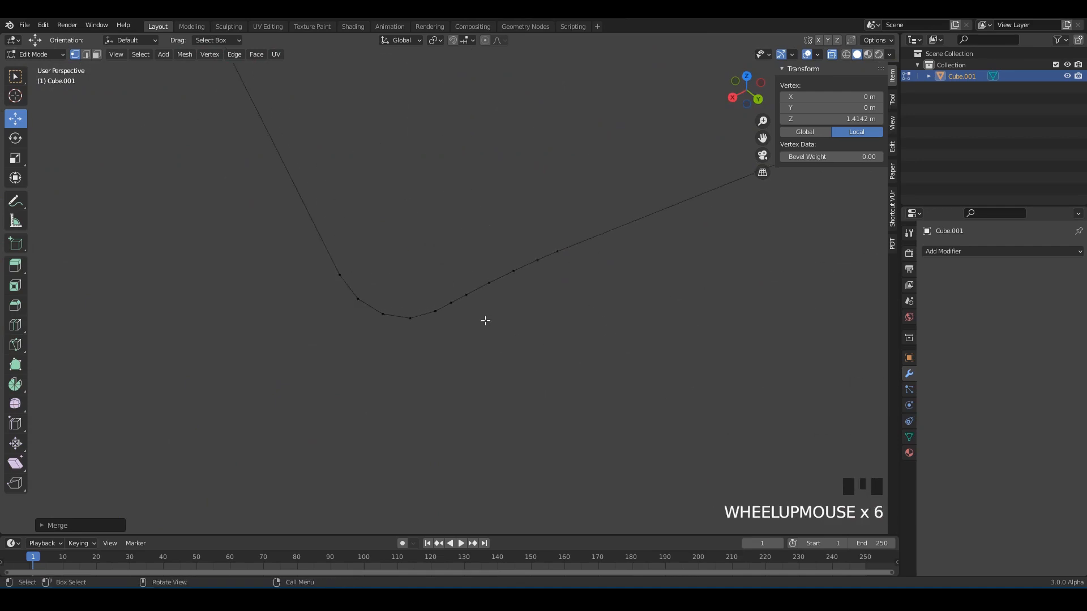
pyautogui.click(452, 304)
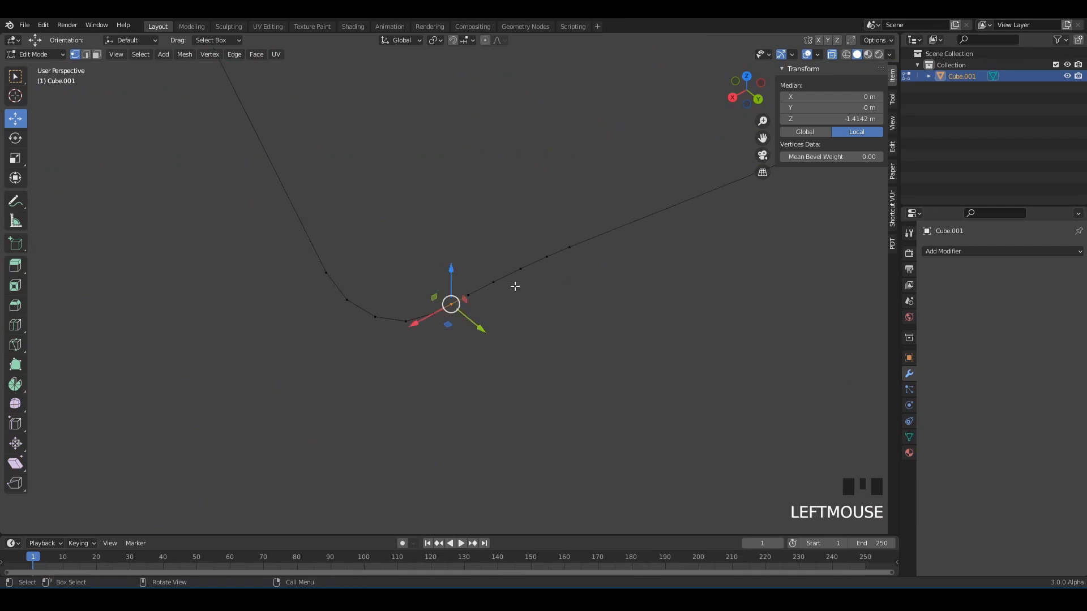
pyautogui.moveTo(515, 286); pyautogui.dragTo(274, 187, button='middle')
pyautogui.click(604, 311)
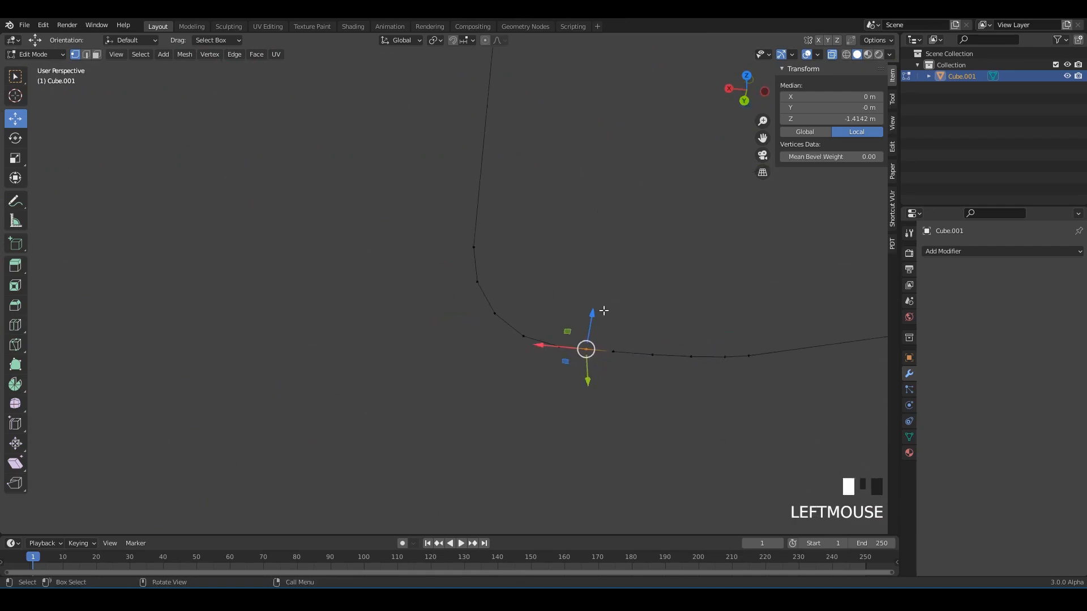
pyautogui.click(621, 337)
pyautogui.click(604, 353)
pyautogui.keyDown('shift'); pyautogui.moveTo(448, 292); pyautogui.dragTo(389, 273, button='middle'); pyautogui.keyUp('shift')
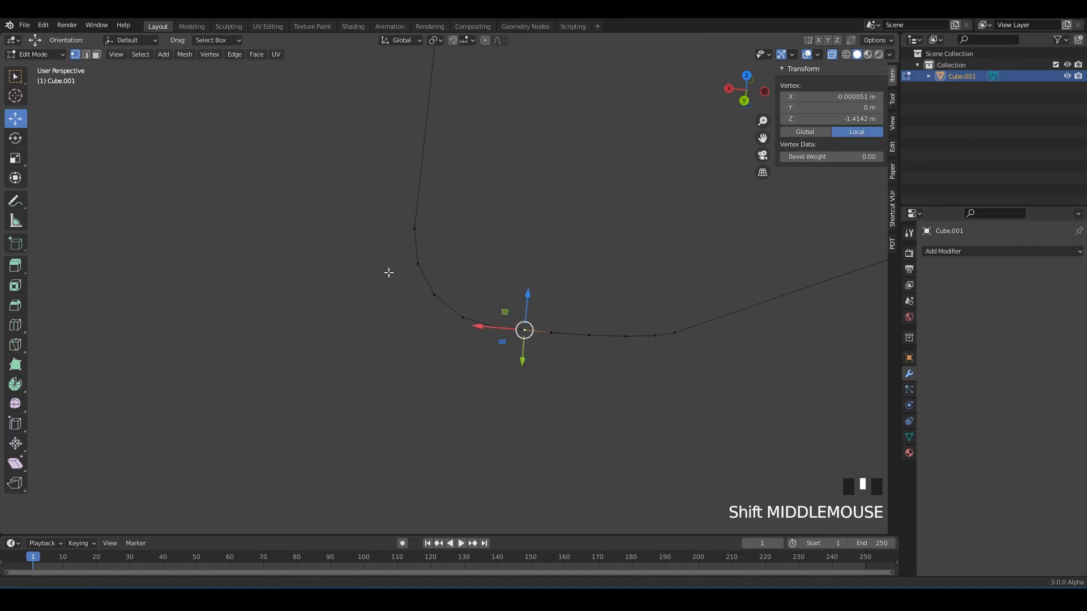
pyautogui.moveTo(528, 306)
pyautogui.mouseDown()
pyautogui.moveTo(541, 299)
pyautogui.moveTo(535, 286)
pyautogui.mouseUp()
pyautogui.hotkey('ctrl', 'z')
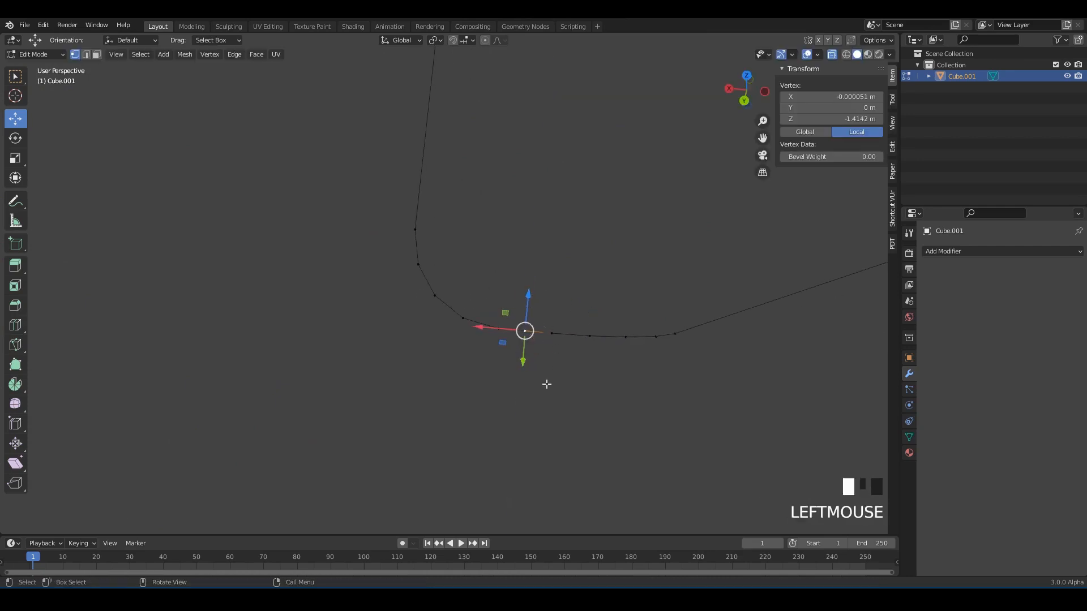
# Merge the overlapping end vertices at the loop's bottom joint.
pyautogui.click(547, 383)
pyautogui.moveTo(519, 352); pyautogui.dragTo(557, 363)
pyautogui.press('m')
pyautogui.click(567, 294)
# Test-move vertices around the bottom joint to check the merge and undo the moves.
pyautogui.click(575, 279)
pyautogui.click(551, 331)
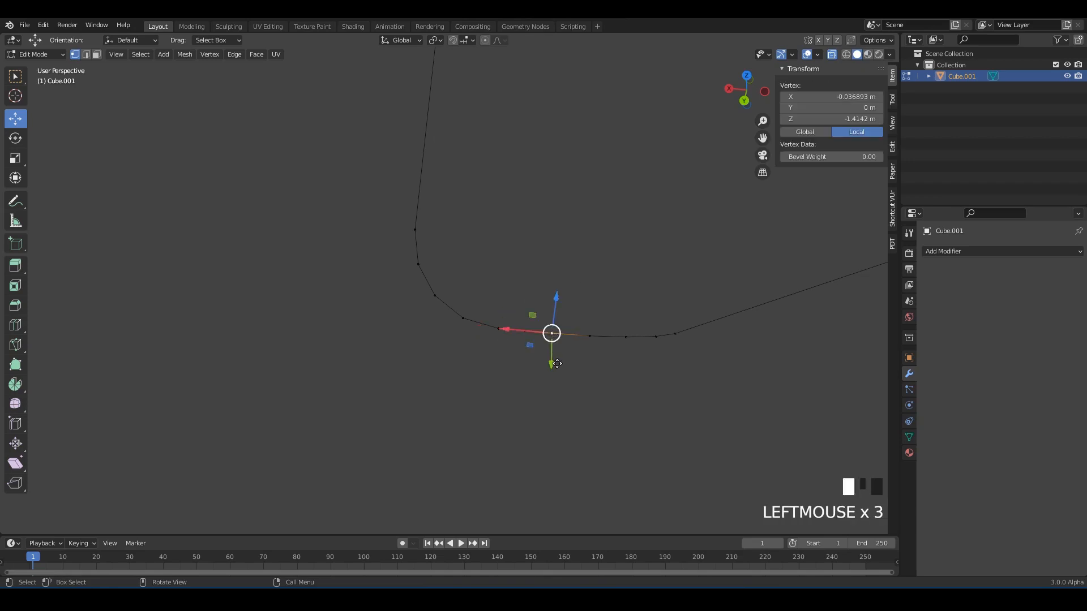
pyautogui.hotkey('ctrl', 'z')
pyautogui.click(532, 362)
pyautogui.hotkey('ctrl', 'z')
pyautogui.scroll(-8, 528, 319)
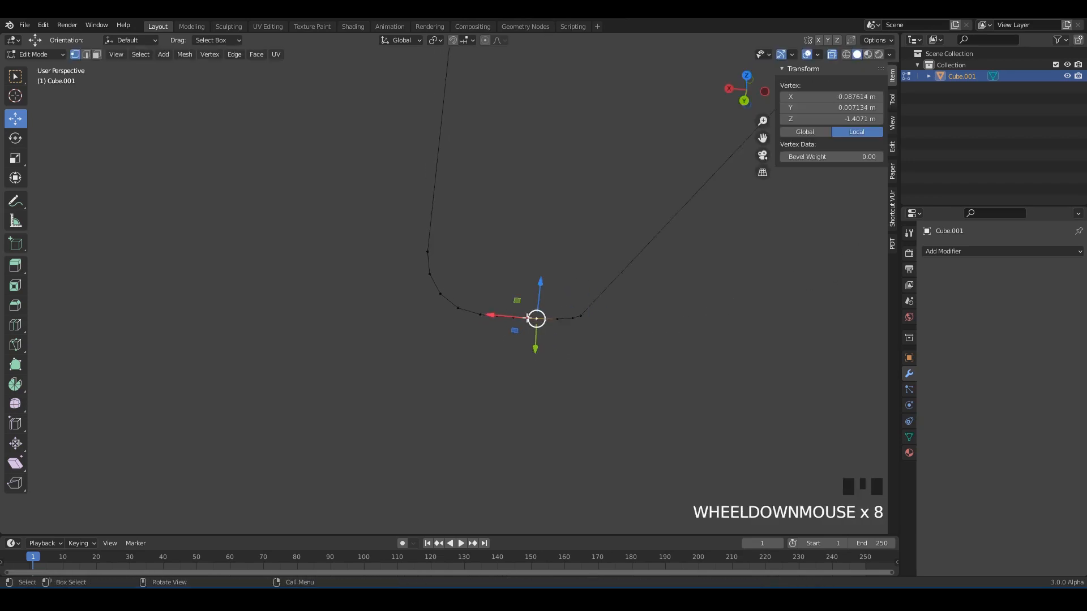
# Return to object mode and save the file with the joined wire loop.
pyautogui.press('Tab')
pyautogui.moveTo(439, 308); pyautogui.dragTo(489, 252, button='middle')
pyautogui.keyDown('shift'); pyautogui.scroll(1, 537, 294); pyautogui.keyUp('shift')
pyautogui.keyDown('alt'); pyautogui.moveTo(462, 207); pyautogui.dragTo(470, 238, button='middle'); pyautogui.keyUp('alt')
pyautogui.keyDown('alt'); pyautogui.moveTo(470, 238); pyautogui.dragTo(623, 270, button='middle'); pyautogui.keyUp('alt')
pyautogui.hotkey('ctrl', 's')
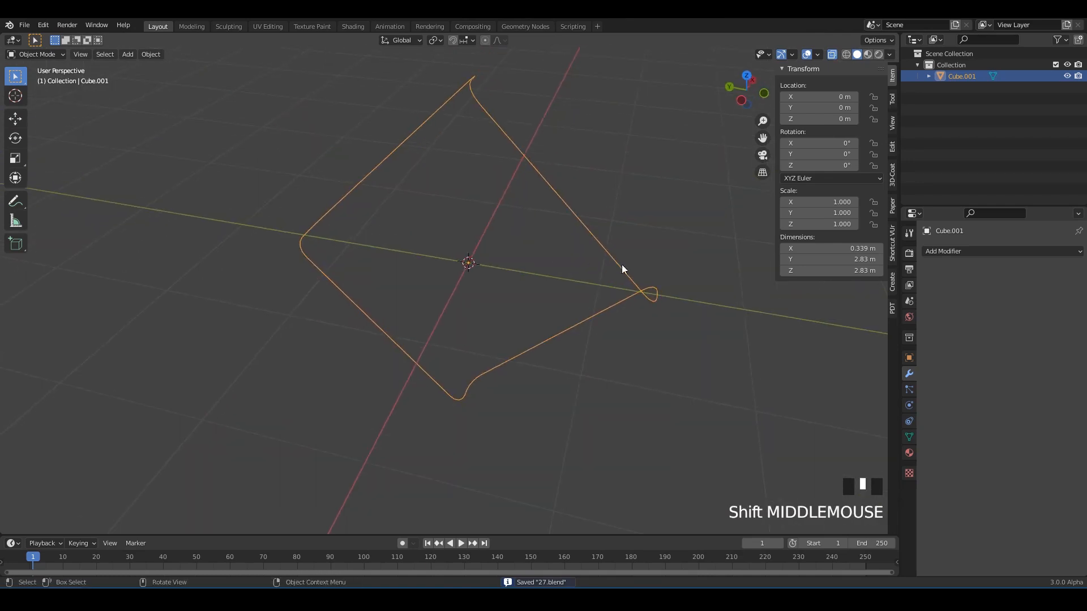
pyautogui.hotkey('ctrl', 's')
# Try a Skin modifier on the wire loop and remove it.
pyautogui.click(970, 252)
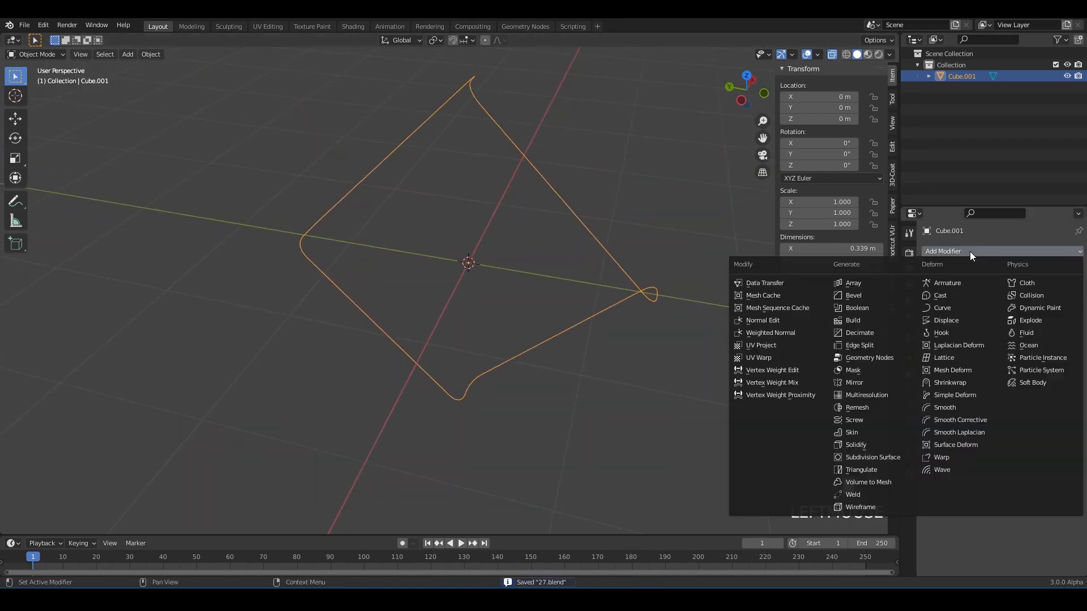
pyautogui.click(859, 436)
pyautogui.moveTo(430, 213); pyautogui.dragTo(509, 187, button='middle')
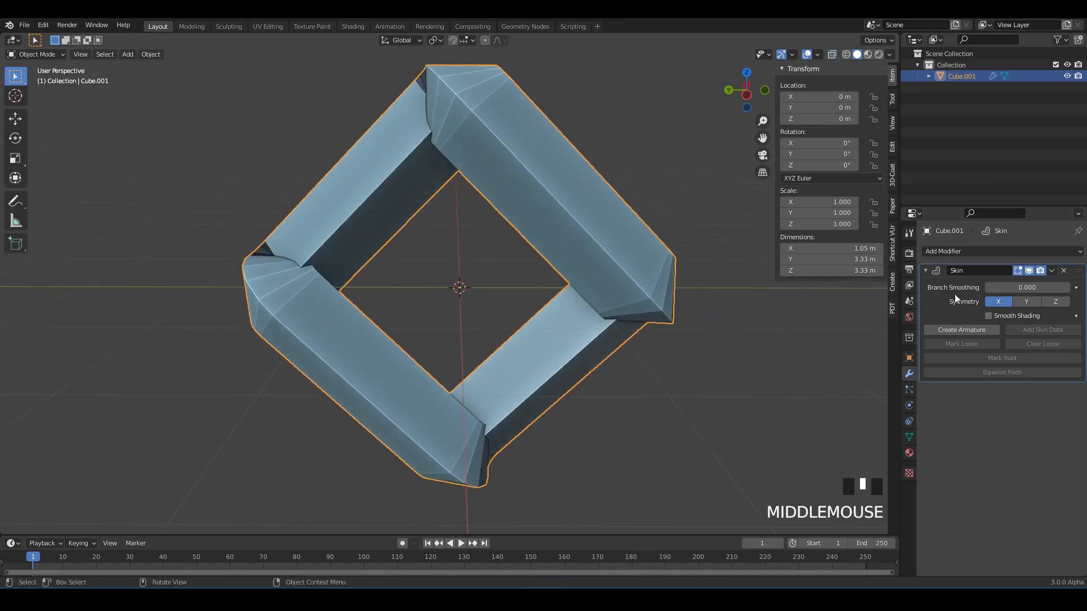
pyautogui.click(1064, 270)
# Convert the wire loop from a mesh to a curve.
pyautogui.rightClick(627, 273)
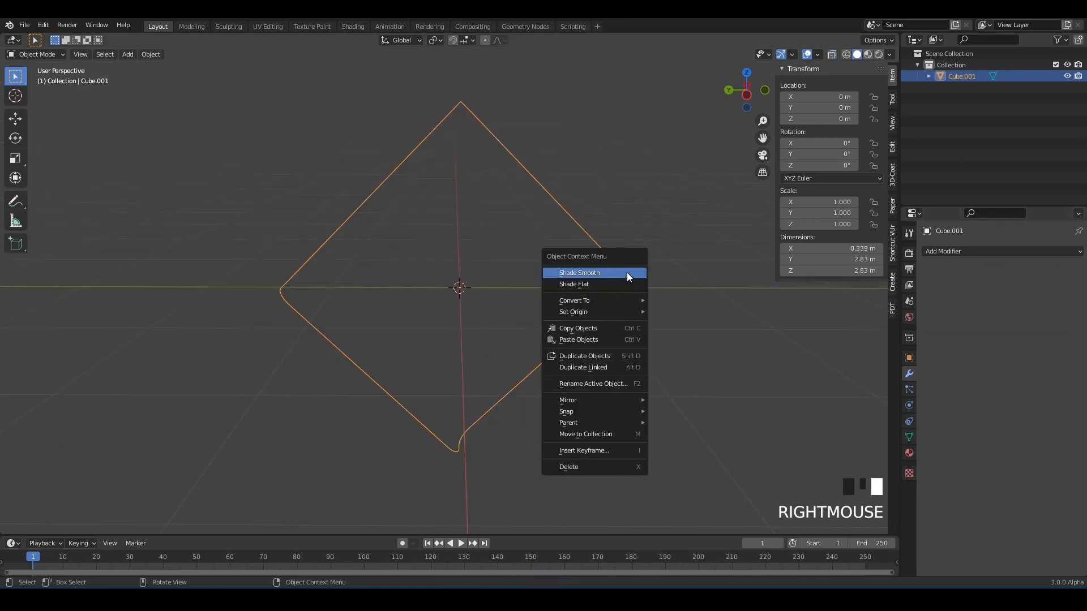
pyautogui.moveTo(600, 301)
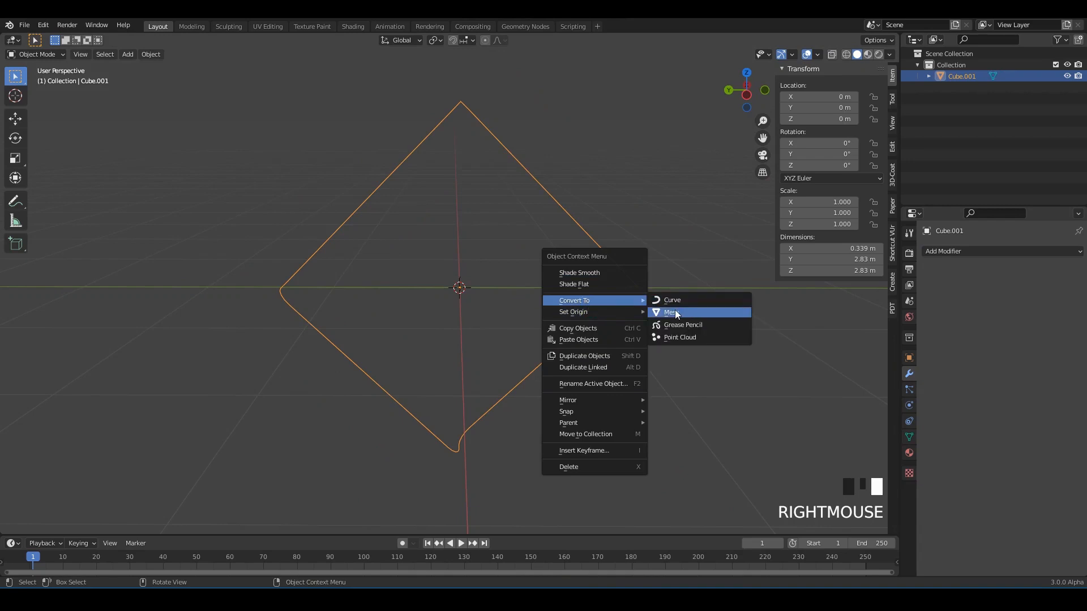
pyautogui.click(675, 300)
pyautogui.moveTo(675, 300); pyautogui.dragTo(582, 234, button='middle')
pyautogui.press('Tab')
pyautogui.press('Tab')
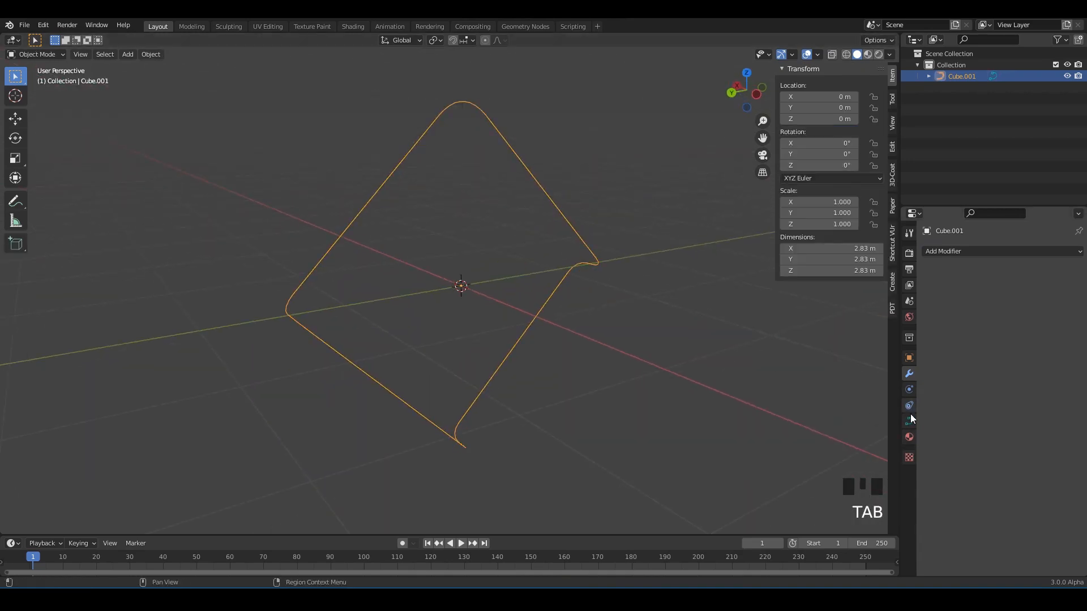
# Give the curve thickness with a round bevel depth of 0.1 m.
pyautogui.click(910, 421)
pyautogui.scroll(-7, 974, 420)
pyautogui.scroll(-4, 963, 413)
pyautogui.click(947, 406)
pyautogui.scroll(-11, 1019, 419)
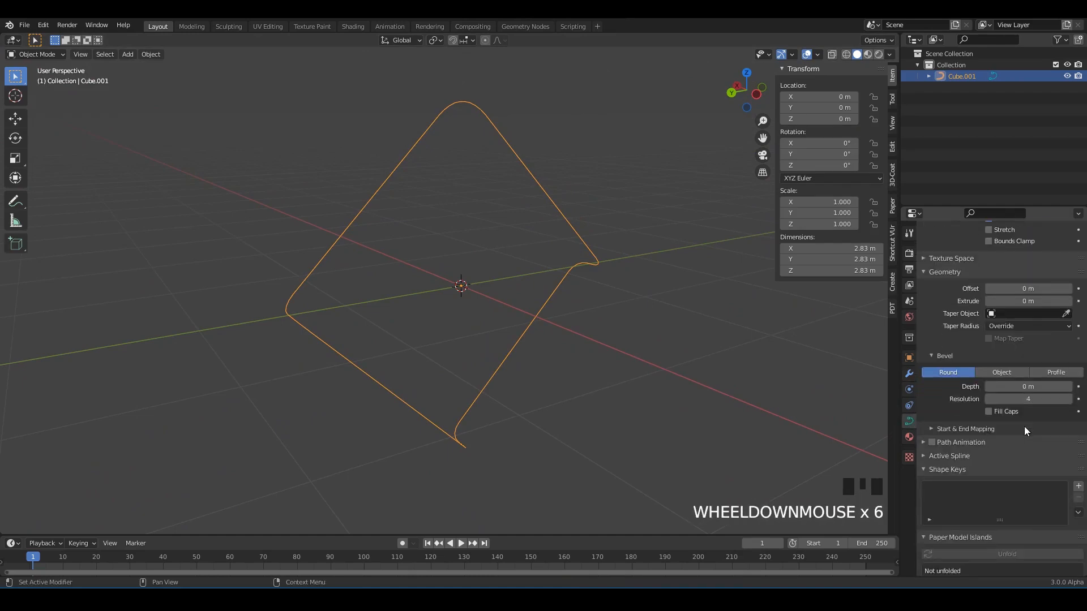
pyautogui.moveTo(1028, 366); pyautogui.dragTo(1049, 366)
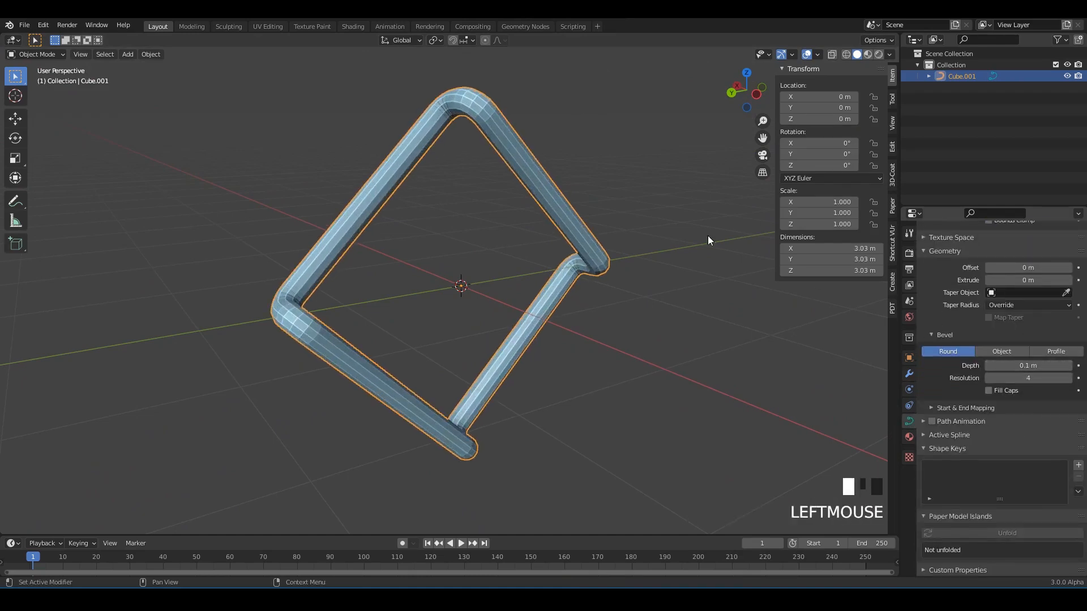
# Apply smooth shading to the thickened wire loop.
pyautogui.click(662, 222)
pyautogui.click(546, 189)
pyautogui.rightClick(546, 188)
pyautogui.click(551, 163)
pyautogui.scroll(1, 572, 199)
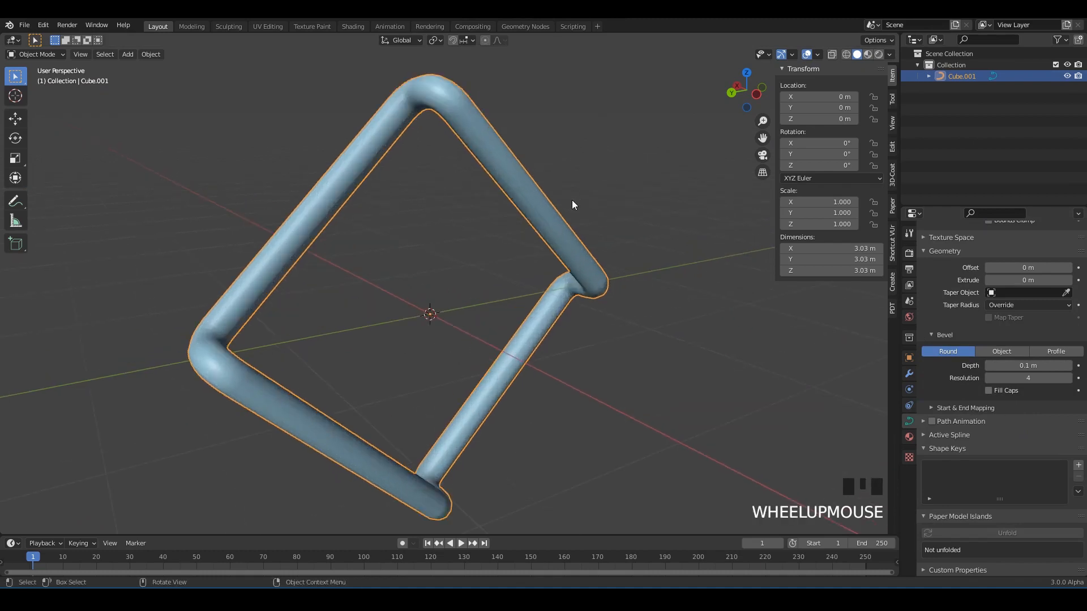
pyautogui.moveTo(571, 199); pyautogui.dragTo(668, 209, button='middle')
pyautogui.click(665, 209)
pyautogui.click(456, 198)
# Reduce the curve's bevel depth to 0.07 m for a thinner wire.
pyautogui.moveTo(599, 181); pyautogui.dragTo(1012, 434, button='middle')
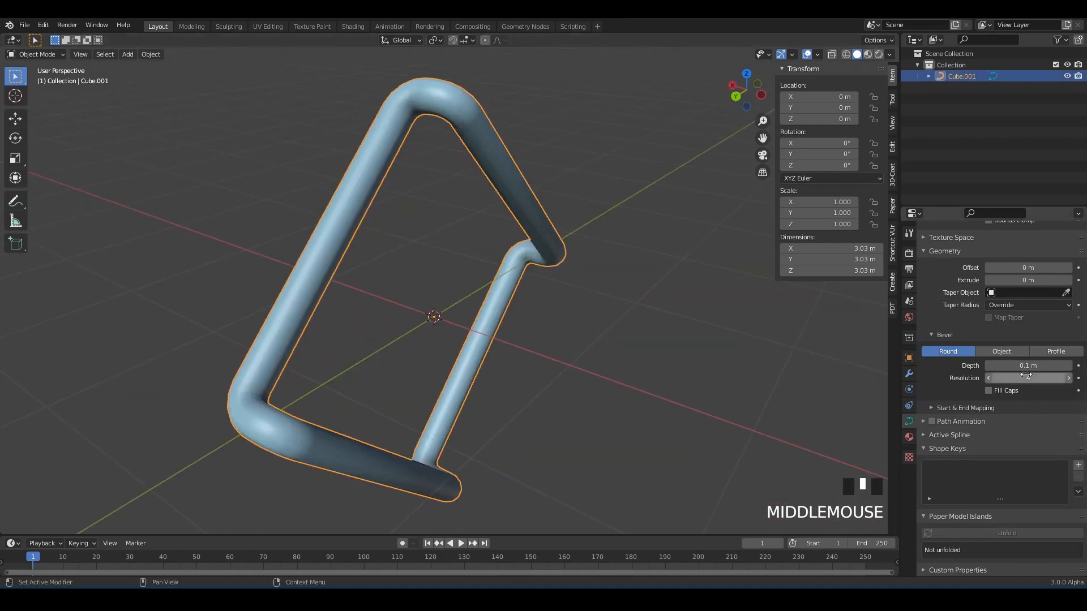
pyautogui.keyDown('shift'); pyautogui.moveTo(1028, 366); pyautogui.dragTo(806, 366); pyautogui.keyUp('shift')
pyautogui.scroll(-3, 704, 342)
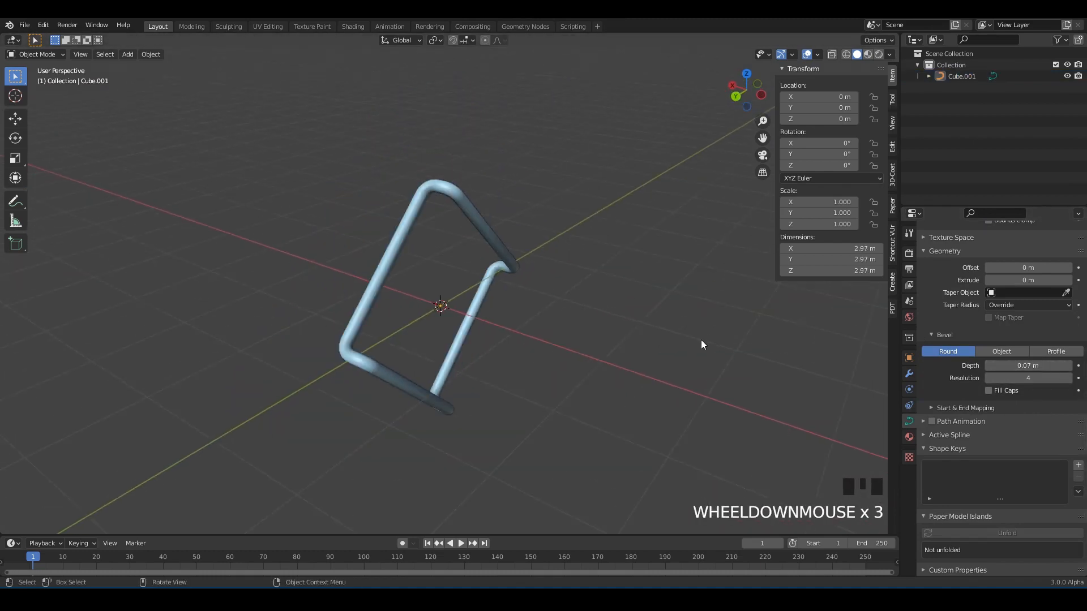
pyautogui.moveTo(704, 342); pyautogui.dragTo(935, 384, button='middle')
# Add an Array modifier with a count of 2 to the wire loop.
pyautogui.click(908, 373)
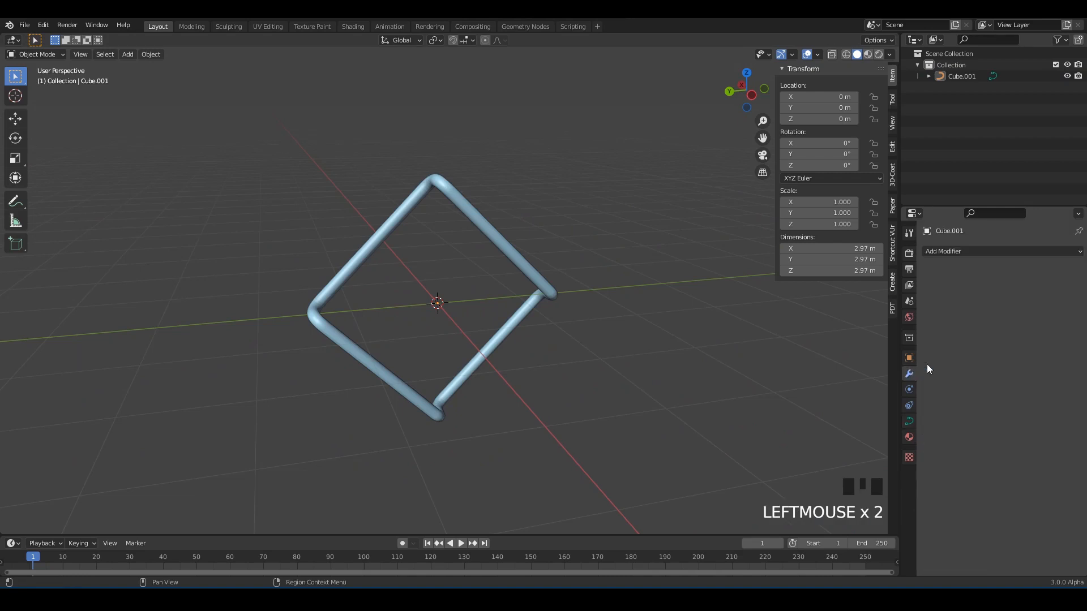
pyautogui.click(949, 252)
pyautogui.keyDown('alt'); pyautogui.moveTo(705, 281); pyautogui.dragTo(769, 269, button='middle'); pyautogui.keyUp('alt')
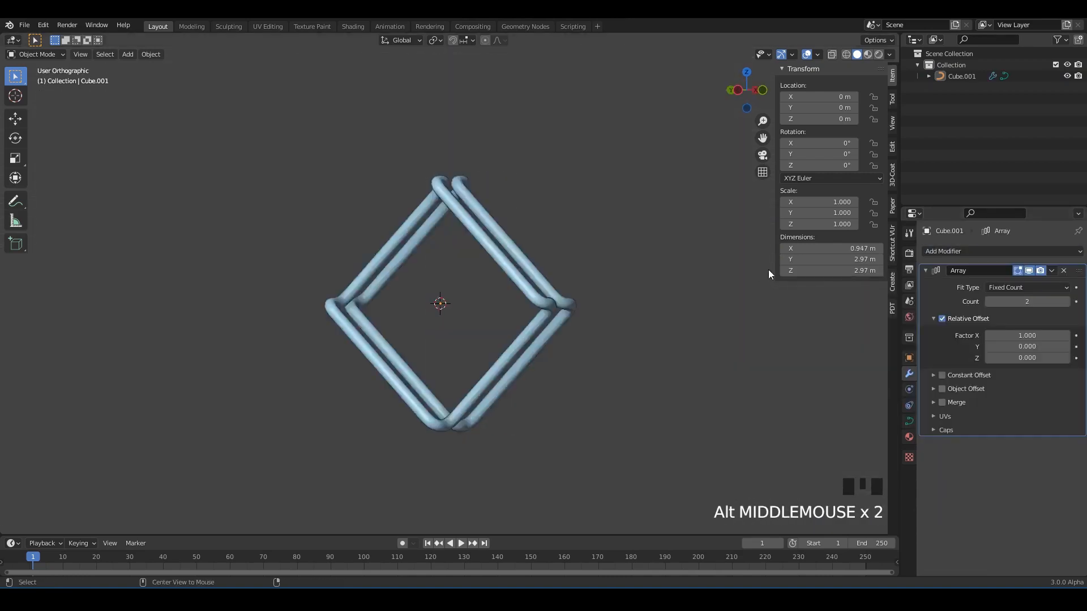
pyautogui.scroll(2, 769, 269)
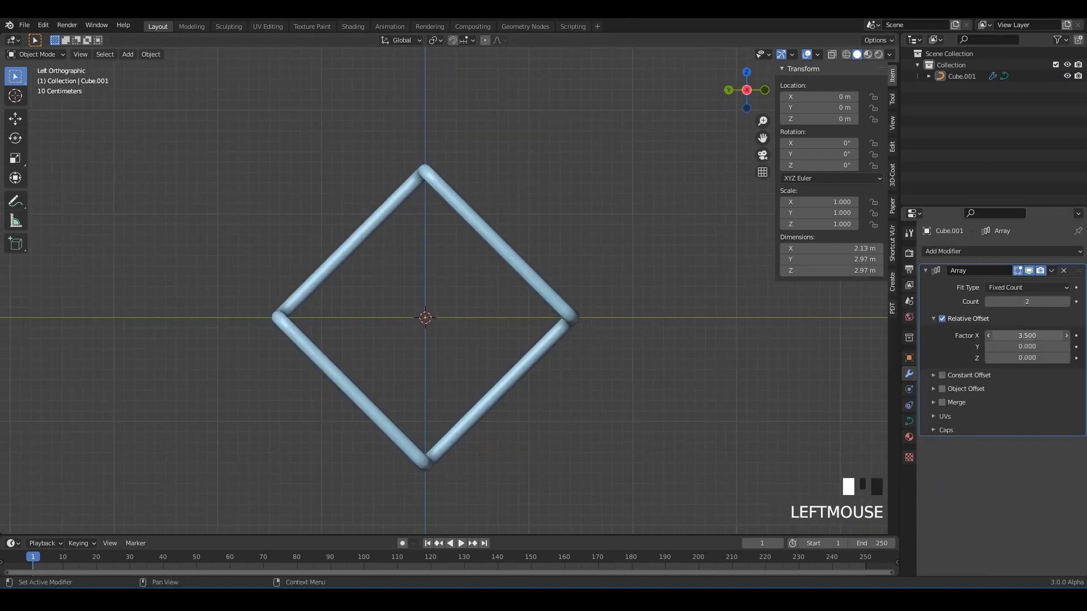
# Set the array's relative Y offset factor to 0.870 so the neighbouring loops meet at their side bends.
pyautogui.moveTo(599, 306); pyautogui.dragTo(665, 313, button='middle')
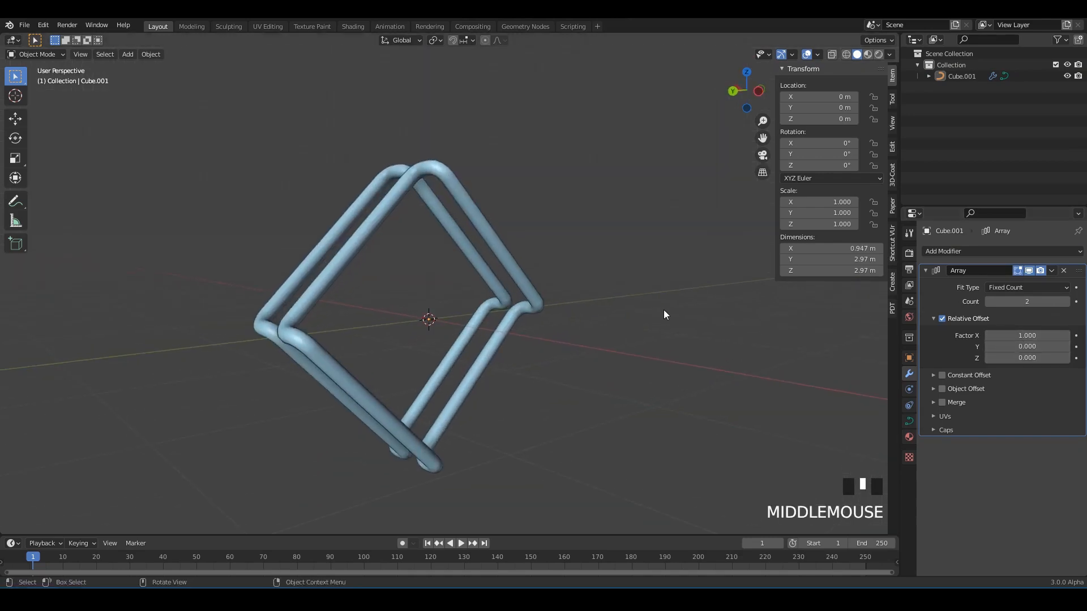
pyautogui.moveTo(1028, 347)
pyautogui.mouseDown()
pyautogui.moveTo(1059, 347)
pyautogui.moveTo(1009, 346)
pyautogui.mouseUp()
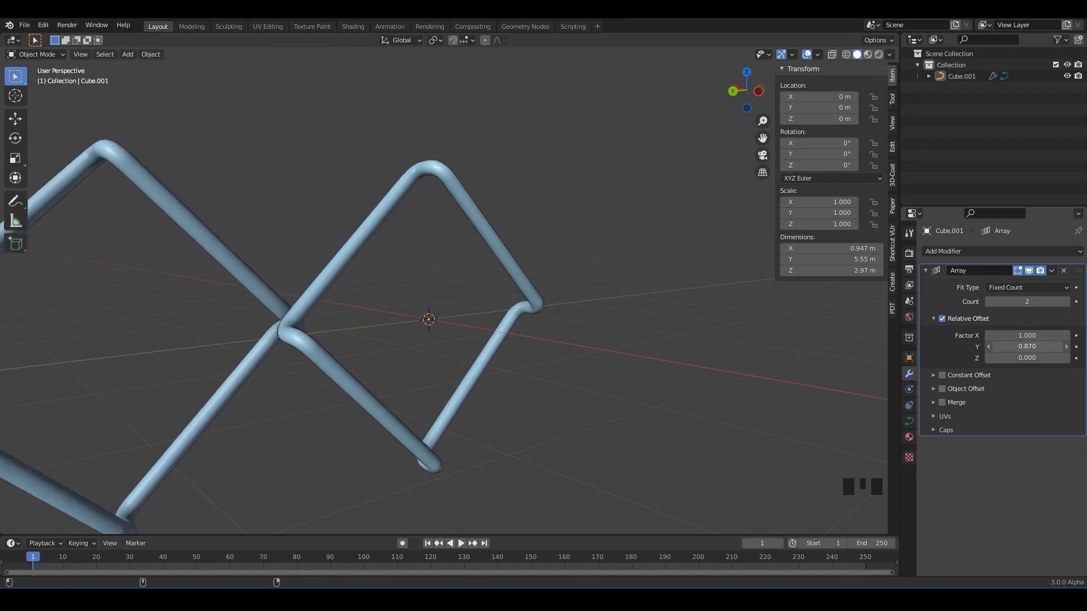
pyautogui.keyDown('alt'); pyautogui.middleClick(565, 317); pyautogui.keyUp('alt')
pyautogui.keyDown('alt'); pyautogui.moveTo(565, 317); pyautogui.dragTo(559, 411, button='middle'); pyautogui.keyUp('alt')
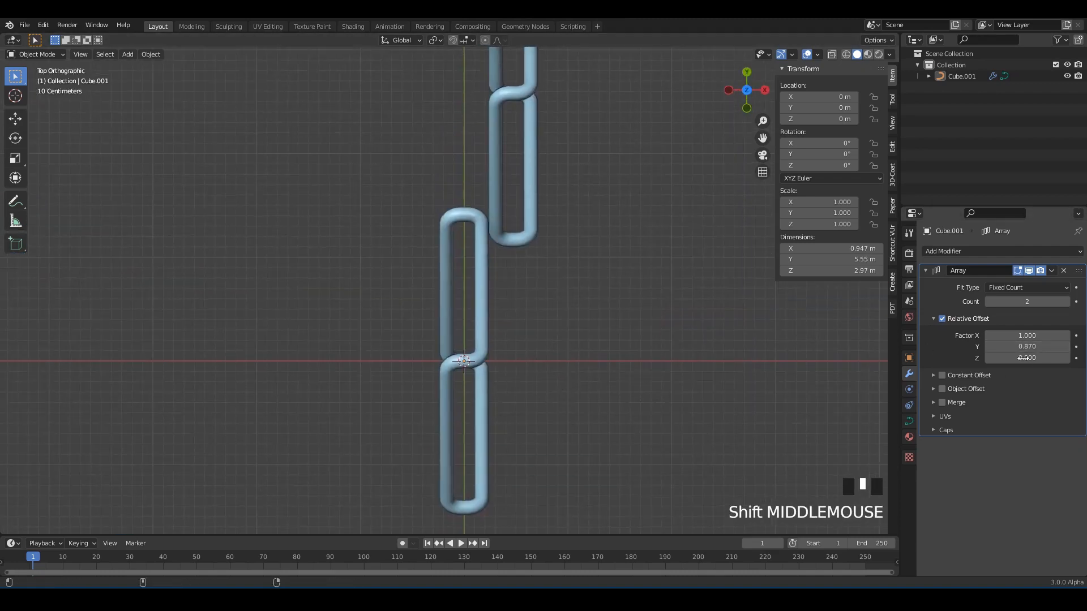
# Set the array's relative X offset factor to 0.400 so the neighbouring wire loops hook into each other.
pyautogui.moveTo(1027, 335); pyautogui.dragTo(1017, 335)
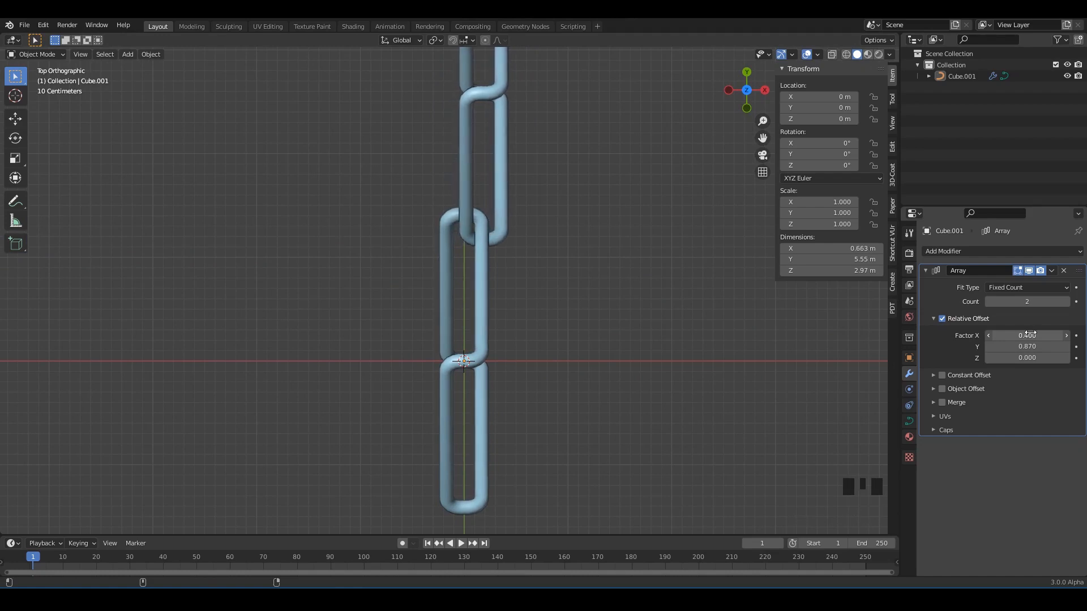
pyautogui.keyDown('alt'); pyautogui.middleClick(675, 297); pyautogui.keyUp('alt')
pyautogui.keyDown('alt'); pyautogui.moveTo(620, 298); pyautogui.dragTo(485, 300, button='middle'); pyautogui.keyUp('alt')
pyautogui.scroll(1, 471, 306)
pyautogui.click(471, 307)
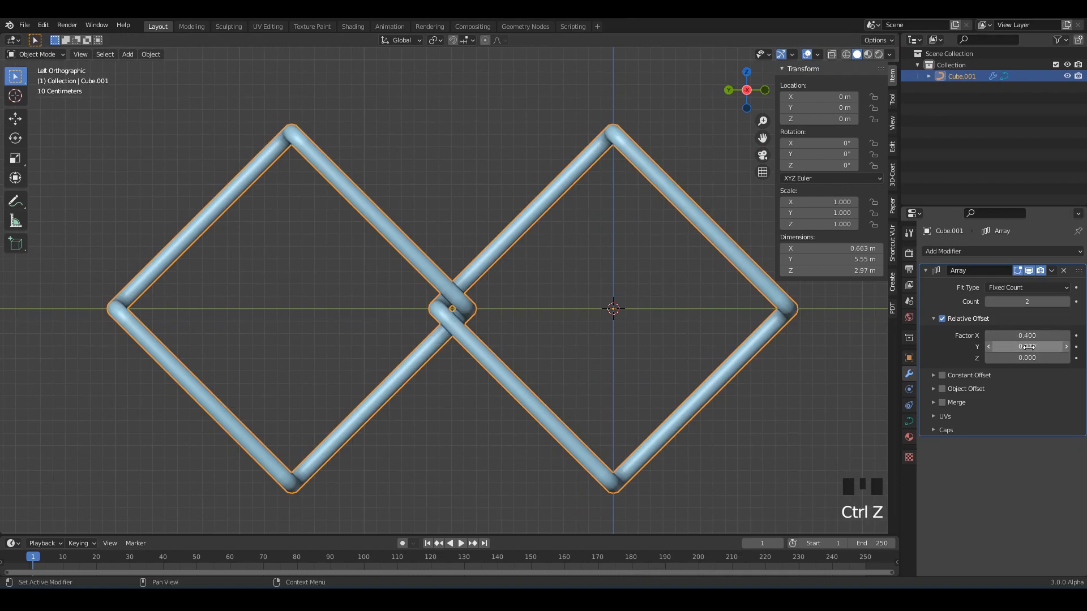
# Fine-tune the array's relative Y offset factor to 0.890 so the two loops touch at their side bends.
pyautogui.moveTo(1029, 347)
pyautogui.keyDown('shift'); pyautogui.mouseDown()
pyautogui.moveTo(1053, 347)
pyautogui.moveTo(1036, 347)
pyautogui.mouseUp(); pyautogui.keyUp('shift')
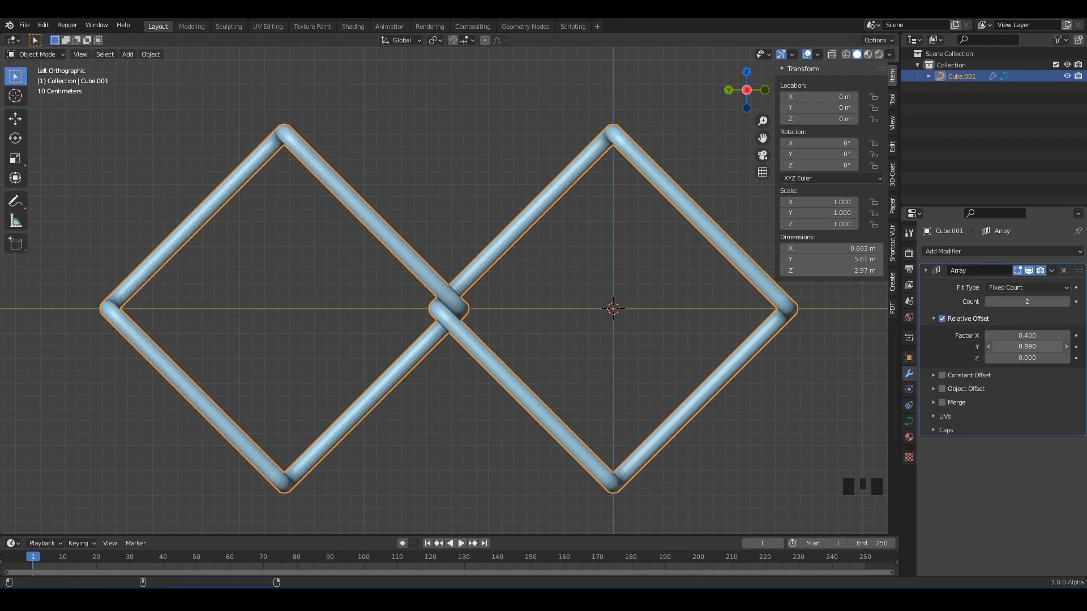
pyautogui.moveTo(801, 437); pyautogui.dragTo(706, 272, button='middle')
pyautogui.click(619, 307)
pyautogui.click(702, 274)
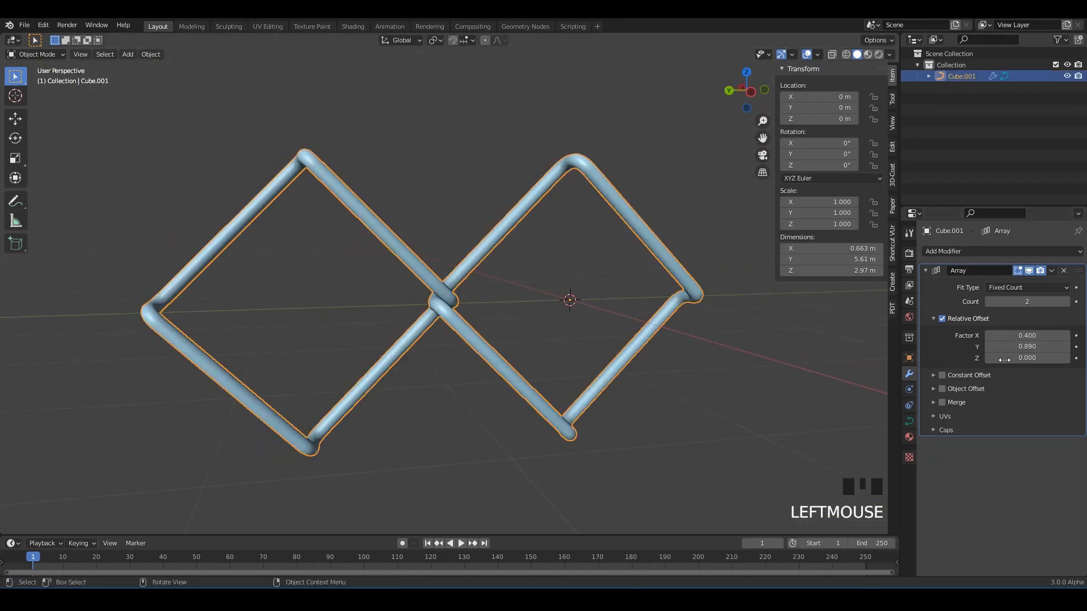
# Increase the array count to 6 to extend the row of wire loops.
pyautogui.click(1068, 303)
pyautogui.click(1068, 303)
pyautogui.click(1068, 302)
pyautogui.click(1068, 302)
pyautogui.scroll(-4, 392, 263)
pyautogui.keyDown('shift'); pyautogui.moveTo(392, 263); pyautogui.dragTo(417, 269, button='middle'); pyautogui.keyUp('shift')
pyautogui.click(470, 221)
pyautogui.keyDown('shift'); pyautogui.moveTo(416, 268); pyautogui.dragTo(417, 277, button='middle'); pyautogui.keyUp('shift')
pyautogui.click(462, 285)
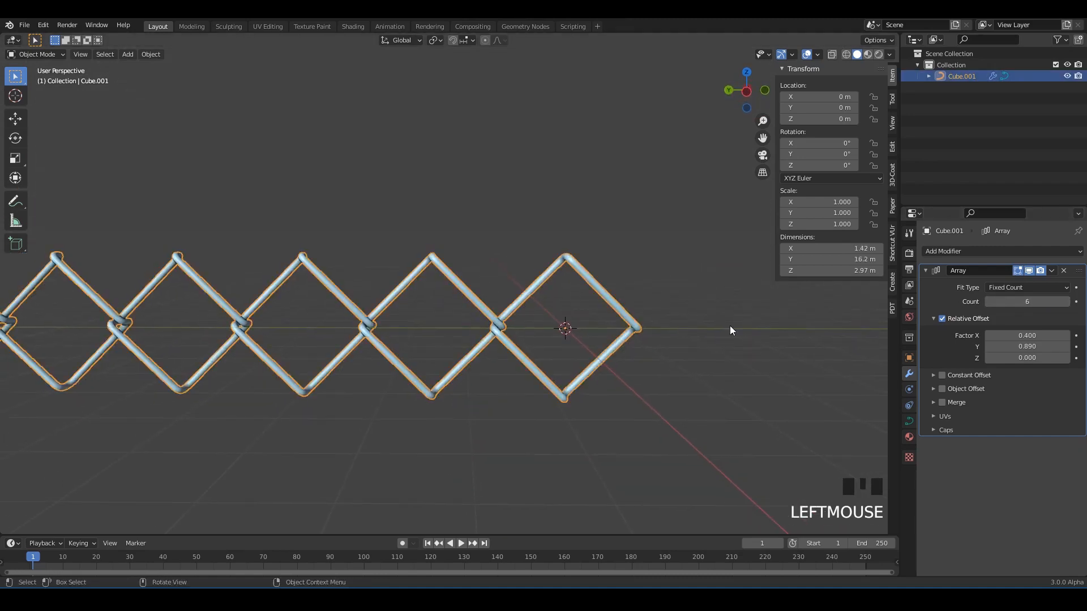
# Duplicate the Array modifier on the wire loops and collapse the settings of the first one.
pyautogui.click(1007, 295)
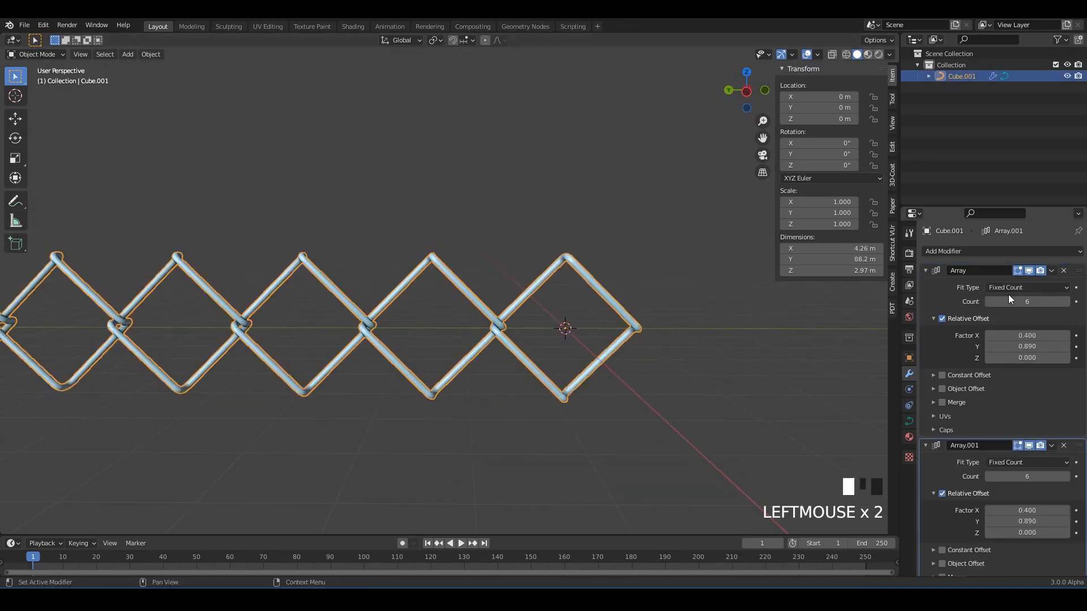
pyautogui.click(932, 273)
pyautogui.keyDown('shift'); pyautogui.moveTo(881, 286); pyautogui.dragTo(923, 274, button='middle'); pyautogui.keyUp('shift')
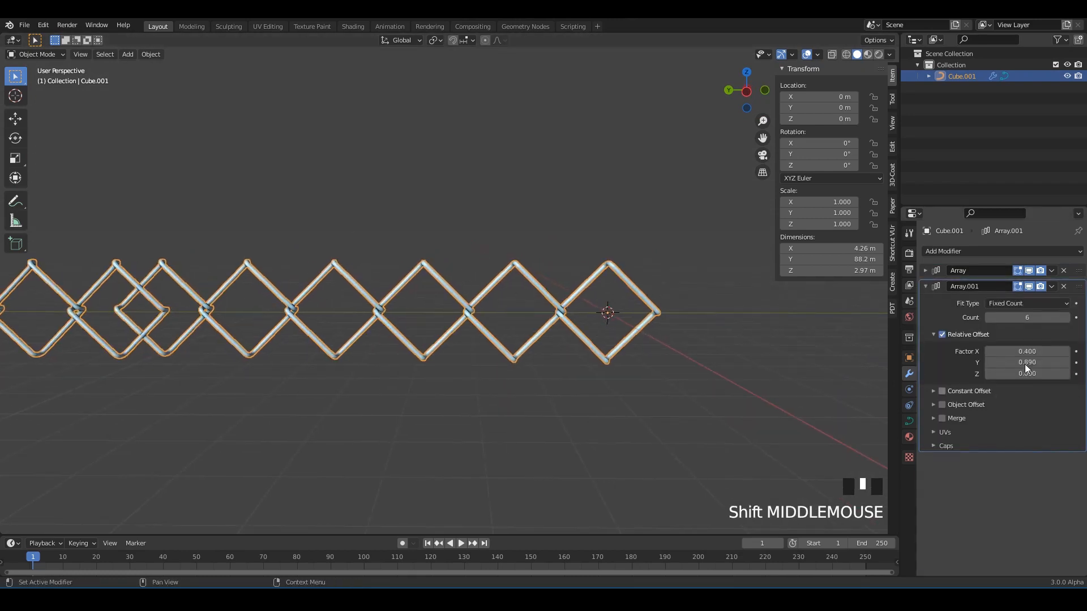
# Set the second array's relative X, Y and Z offset factors to 0.
pyautogui.moveTo(1031, 374); pyautogui.dragTo(1038, 373)
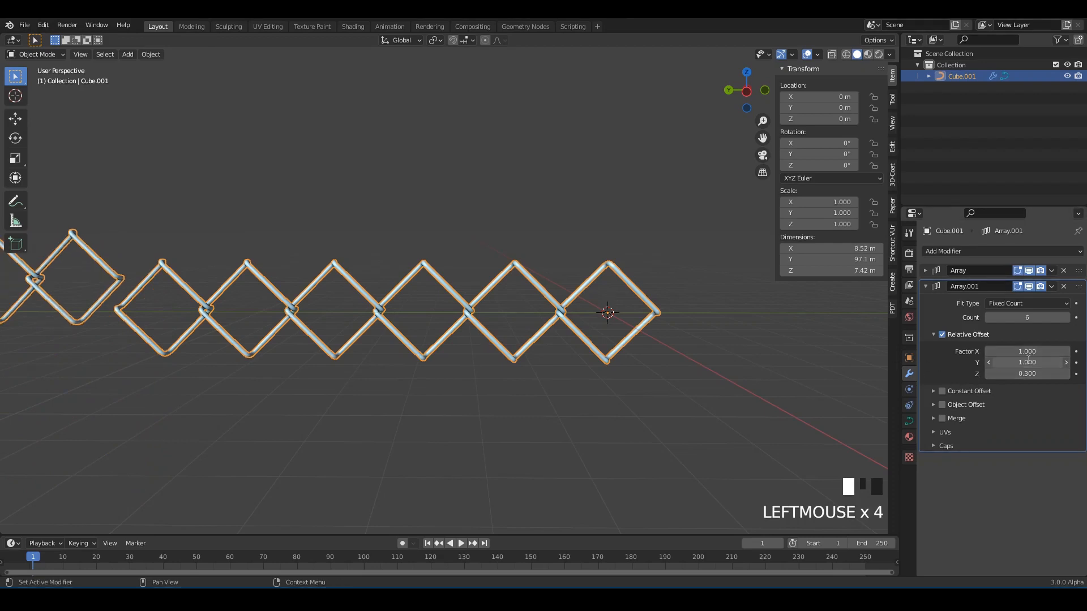
pyautogui.click(1029, 360)
pyautogui.write('0')
pyautogui.press('Return')
pyautogui.write('0')
pyautogui.press('Return')
pyautogui.click(1027, 374)
pyautogui.write('0')
pyautogui.press('Return')
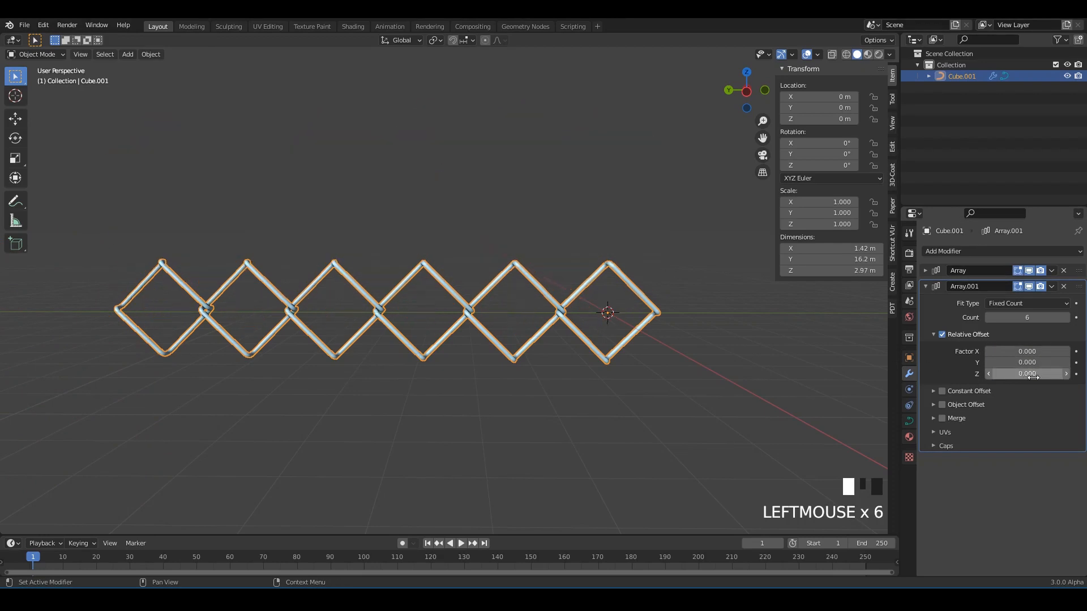
# Set the second array's relative Z offset factor to 0.880 to stack the rows, and hide the viewport sidebar.
pyautogui.scroll(5, 680, 356)
pyautogui.keyDown('shift'); pyautogui.moveTo(538, 340); pyautogui.dragTo(515, 340, button='middle'); pyautogui.keyUp('shift')
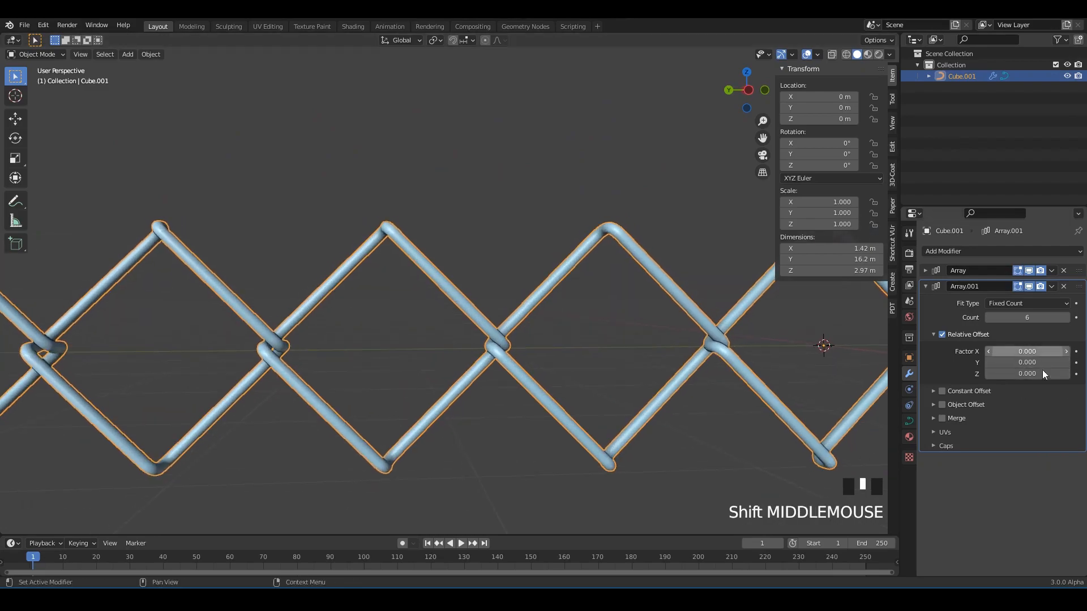
pyautogui.moveTo(1042, 374); pyautogui.dragTo(1014, 374)
pyautogui.keyDown('shift'); pyautogui.moveTo(610, 345); pyautogui.dragTo(670, 365, button='middle'); pyautogui.keyUp('shift')
pyautogui.click(611, 369)
pyautogui.press('n')
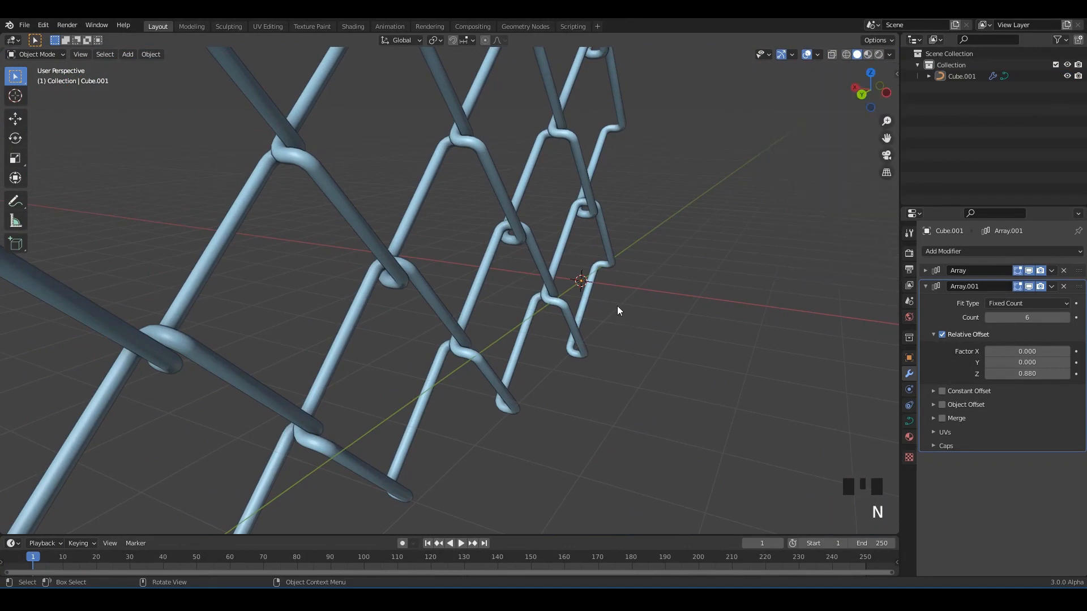
# Adjust the second array's relative Z offset factor to 0.890 while checking the joints between stacked rows.
pyautogui.moveTo(618, 306); pyautogui.dragTo(513, 356, button='middle')
pyautogui.scroll(3, 521, 355)
pyautogui.keyDown('shift'); pyautogui.moveTo(532, 352); pyautogui.dragTo(668, 377, button='middle'); pyautogui.keyUp('shift')
pyautogui.click(561, 330)
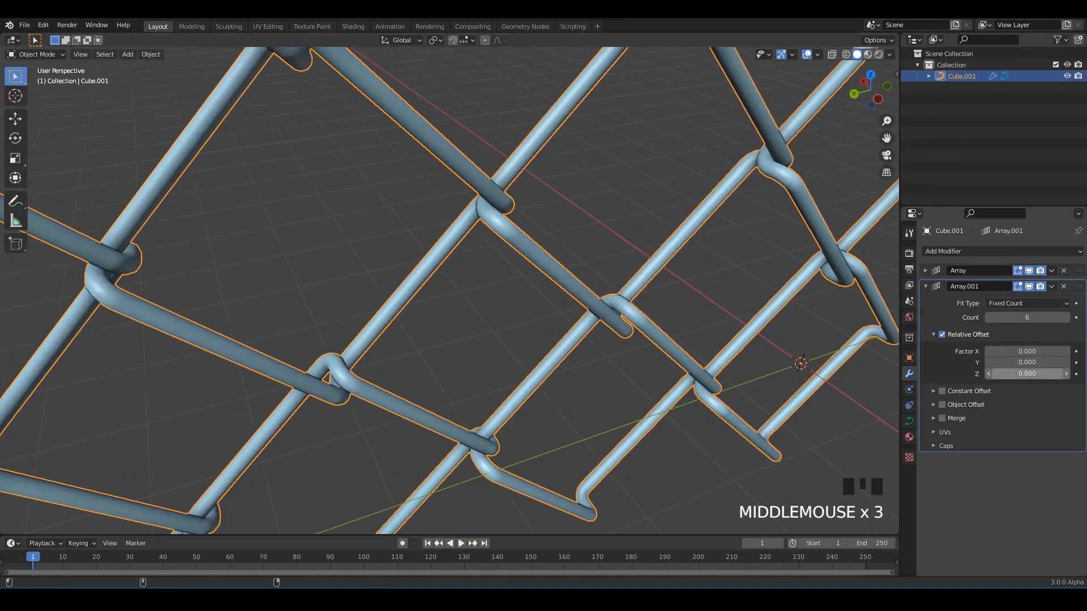
pyautogui.keyDown('shift'); pyautogui.moveTo(1028, 374); pyautogui.dragTo(1034, 374); pyautogui.keyUp('shift')
pyautogui.moveTo(727, 304); pyautogui.dragTo(779, 335, button='middle')
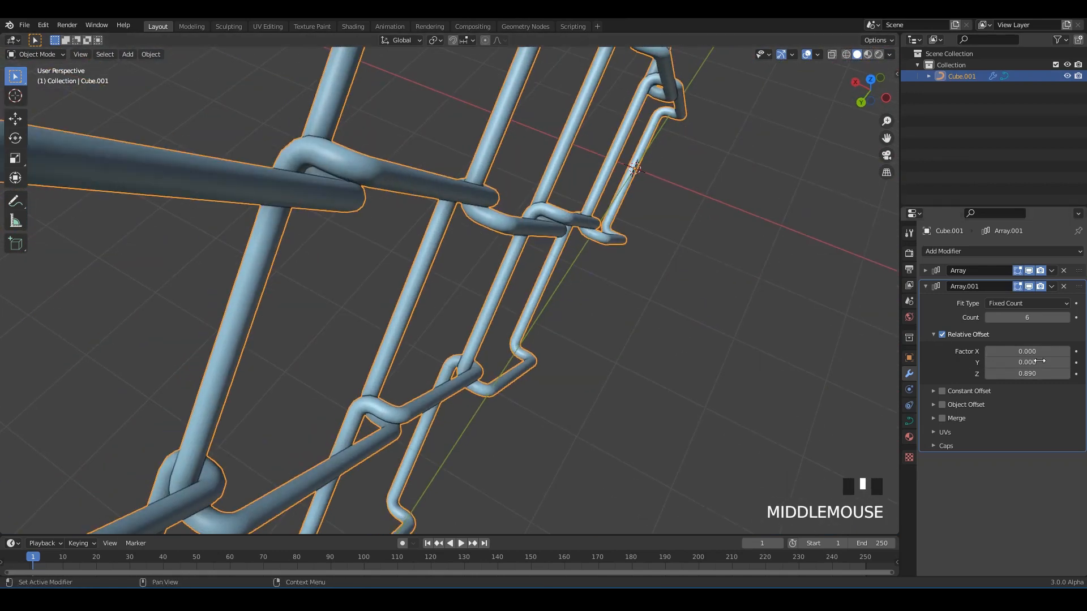
# Try a relative X offset factor of 0.130 on the second array and inspect the mesh joints.
pyautogui.keyDown('shift'); pyautogui.moveTo(1029, 352); pyautogui.dragTo(1062, 352); pyautogui.keyUp('shift')
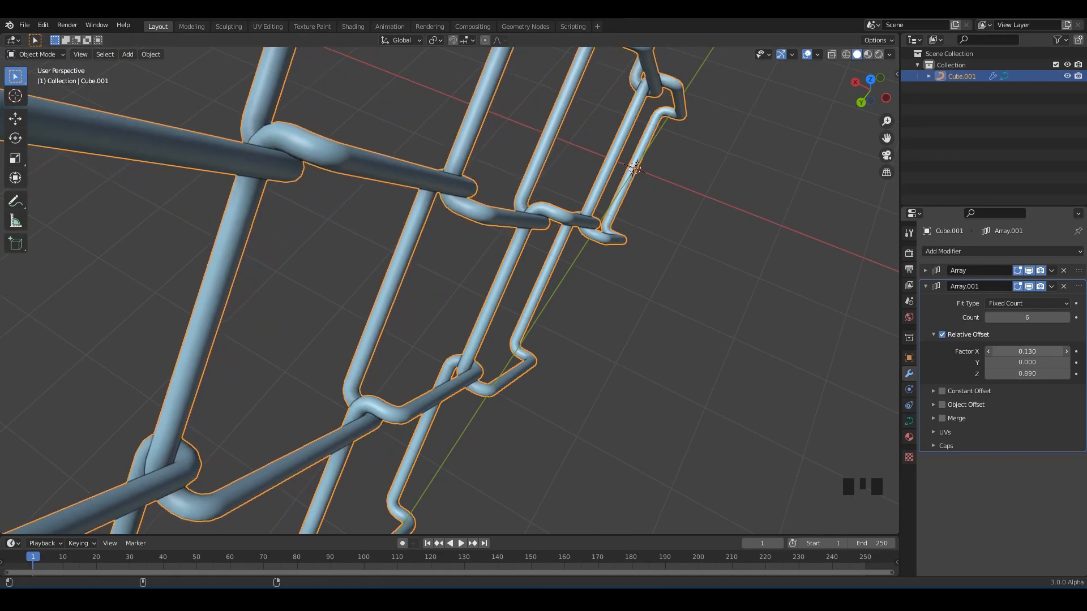
pyautogui.scroll(-2, 569, 283)
pyautogui.moveTo(569, 283); pyautogui.dragTo(560, 222, button='middle')
pyautogui.click(559, 222)
pyautogui.scroll(-2, 539, 264)
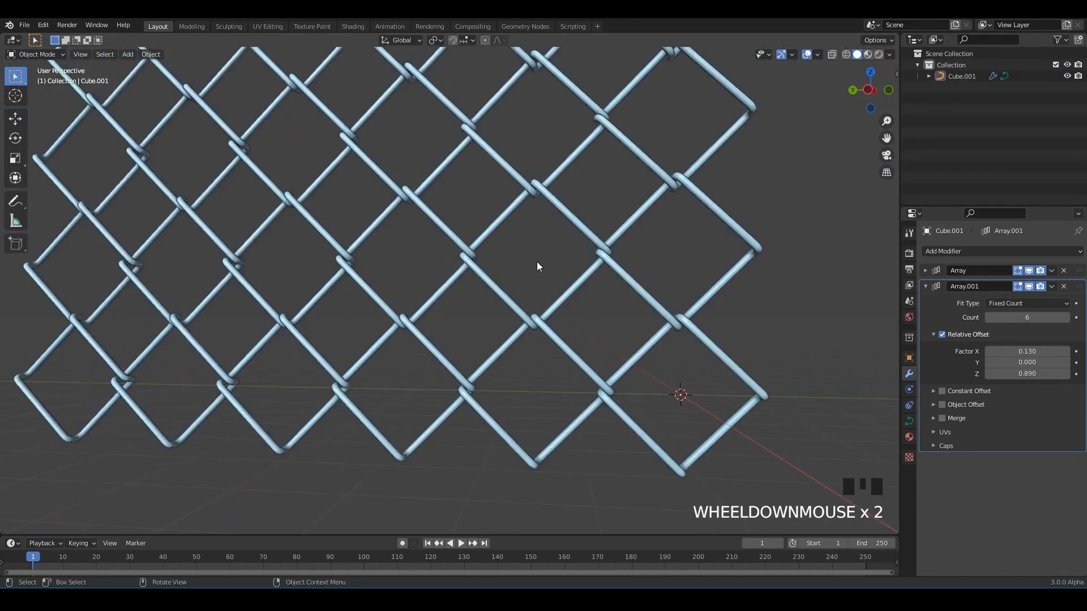
pyautogui.moveTo(536, 262); pyautogui.dragTo(525, 331, button='middle')
pyautogui.scroll(-4, 464, 232)
pyautogui.click(629, 281)
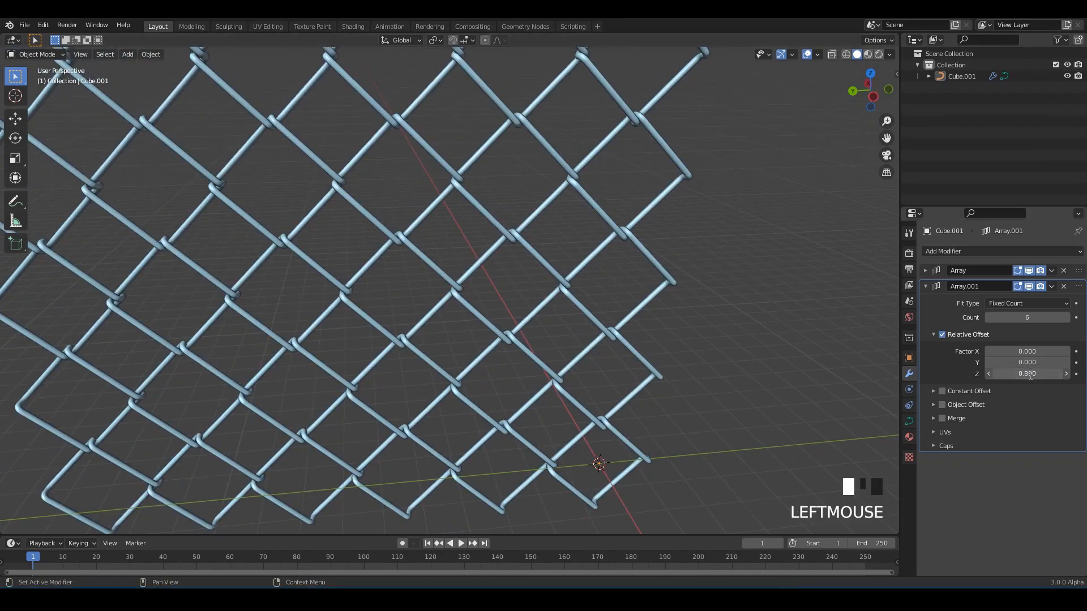
# Set the second array's relative Z offset factor to 0.900 so the stacked rows hook together at their bends.
pyautogui.moveTo(1031, 376); pyautogui.dragTo(1055, 375)
pyautogui.scroll(4, 668, 332)
pyautogui.moveTo(668, 331); pyautogui.dragTo(517, 261, button='middle')
pyautogui.scroll(3, 518, 261)
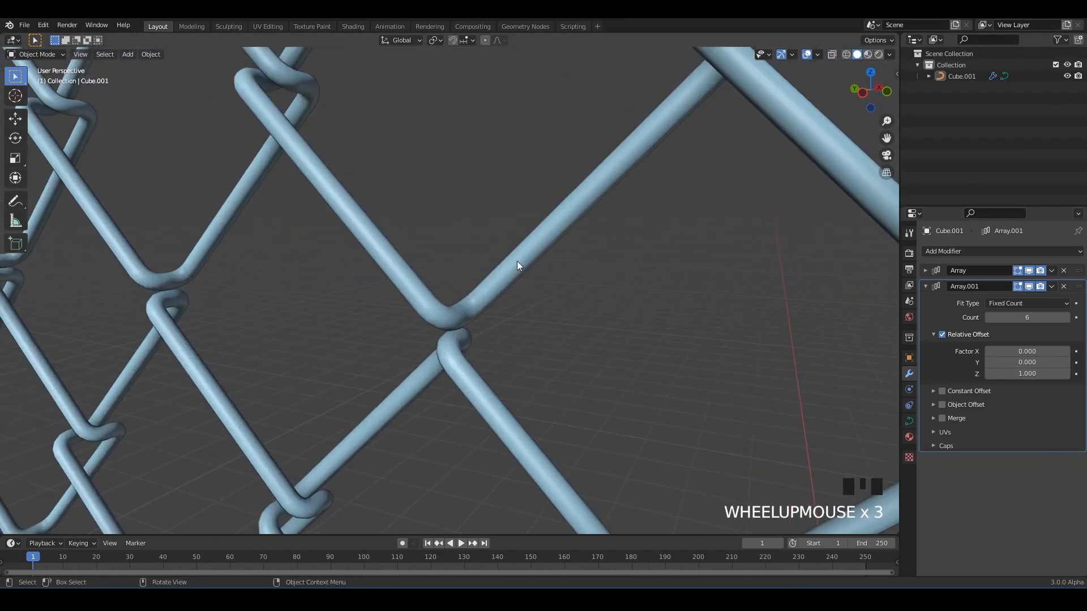
pyautogui.keyDown('shift'); pyautogui.moveTo(1017, 374); pyautogui.dragTo(977, 374); pyautogui.keyUp('shift')
pyautogui.moveTo(681, 421); pyautogui.dragTo(652, 403, button='middle')
pyautogui.scroll(2, 561, 280)
pyautogui.moveTo(560, 279)
pyautogui.mouseDown(button='middle')
pyautogui.moveTo(565, 310)
pyautogui.moveTo(502, 316)
pyautogui.moveTo(463, 291)
pyautogui.moveTo(480, 247)
pyautogui.moveTo(569, 245)
pyautogui.moveTo(587, 296)
pyautogui.moveTo(591, 267)
pyautogui.moveTo(544, 278)
pyautogui.mouseUp(button='middle')
pyautogui.click(592, 268)
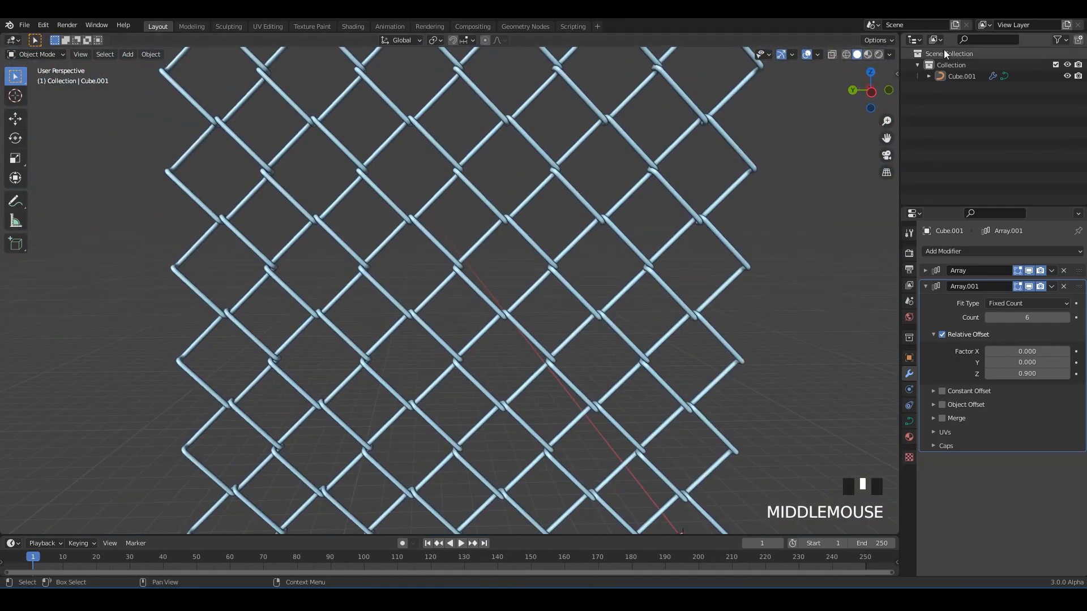
# Change the viewport's solid-shading MatCap to a bright metallic sphere.
pyautogui.click(890, 55)
pyautogui.click(879, 109)
pyautogui.click(883, 133)
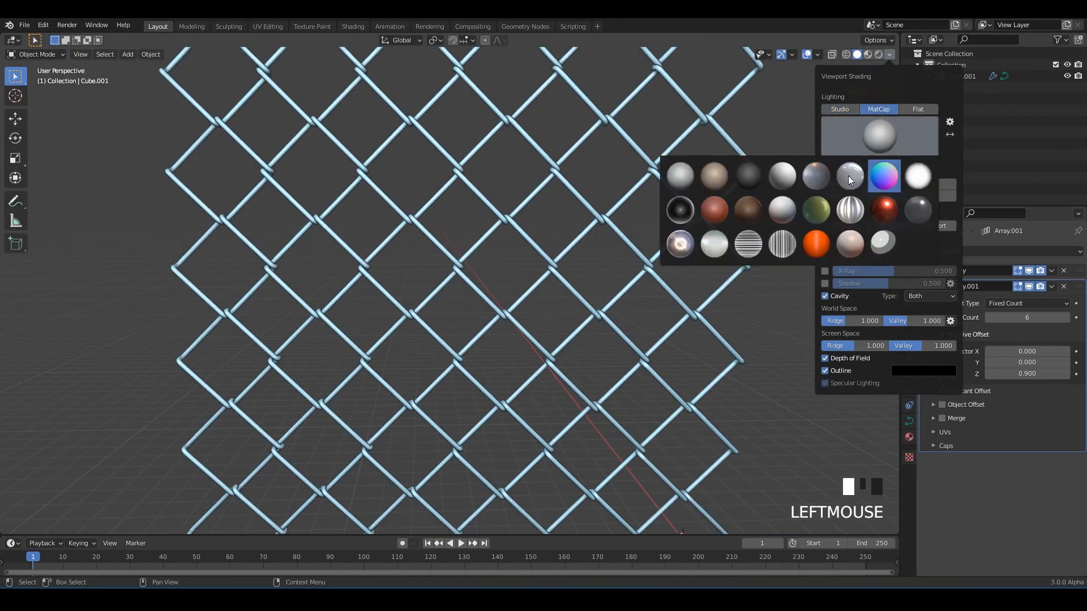
pyautogui.click(848, 172)
pyautogui.scroll(3, 587, 234)
pyautogui.moveTo(587, 234)
pyautogui.mouseDown(button='middle')
pyautogui.moveTo(650, 198)
pyautogui.moveTo(838, 229)
pyautogui.moveTo(578, 214)
pyautogui.mouseUp(button='middle')
pyautogui.scroll(-5, 578, 214)
pyautogui.moveTo(629, 247); pyautogui.dragTo(671, 270, button='middle')
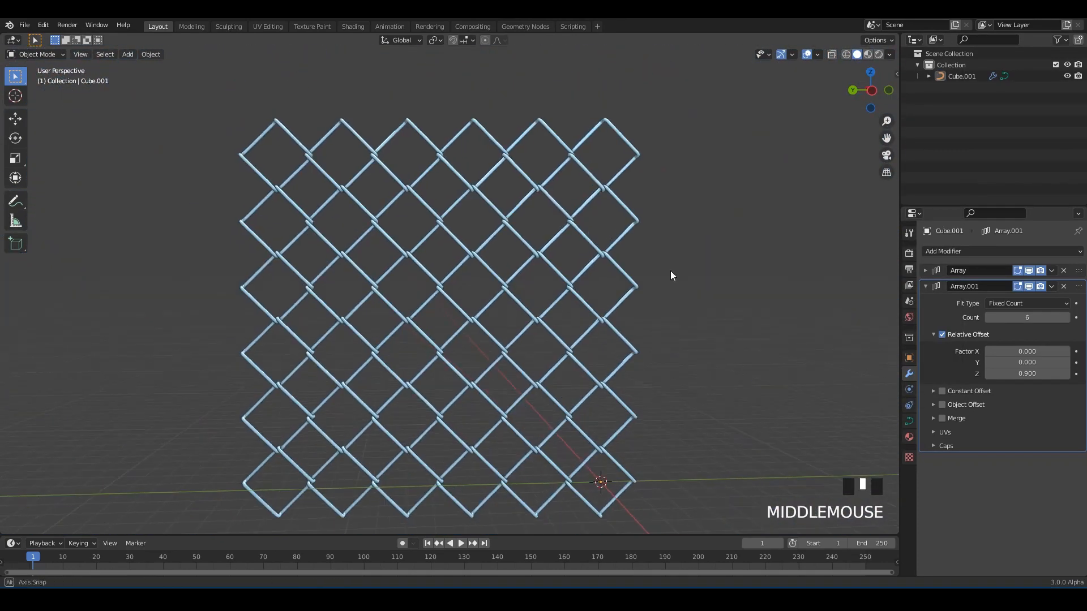
# Increase the first array's count to 10 to widen the fence.
pyautogui.click(925, 270)
pyautogui.scroll(-2, 849, 283)
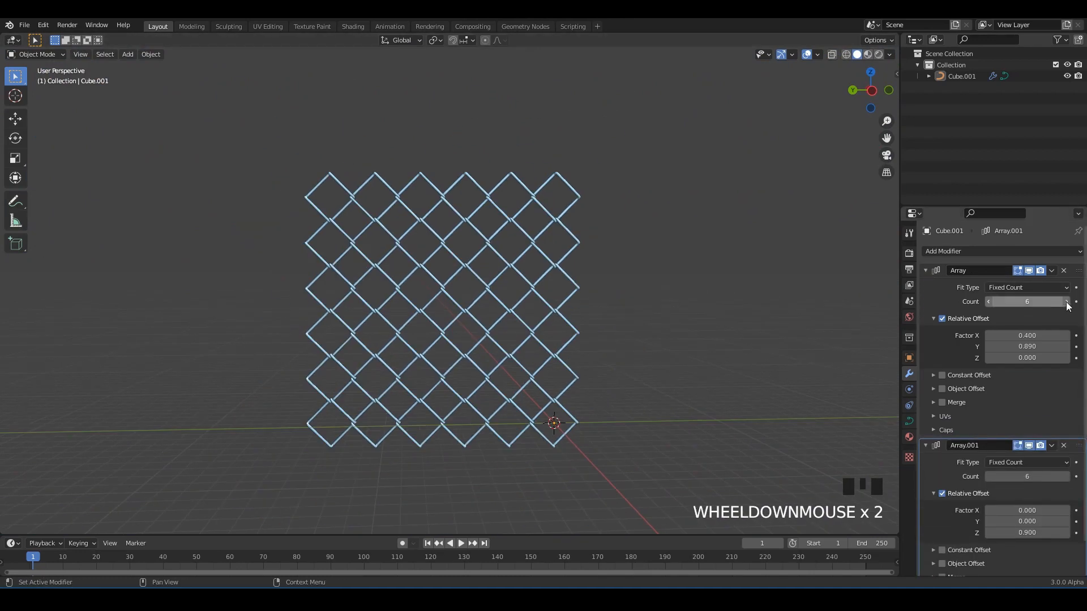
pyautogui.click(1068, 305)
pyautogui.keyDown('shift'); pyautogui.moveTo(869, 334); pyautogui.dragTo(890, 340, button='middle'); pyautogui.keyUp('shift')
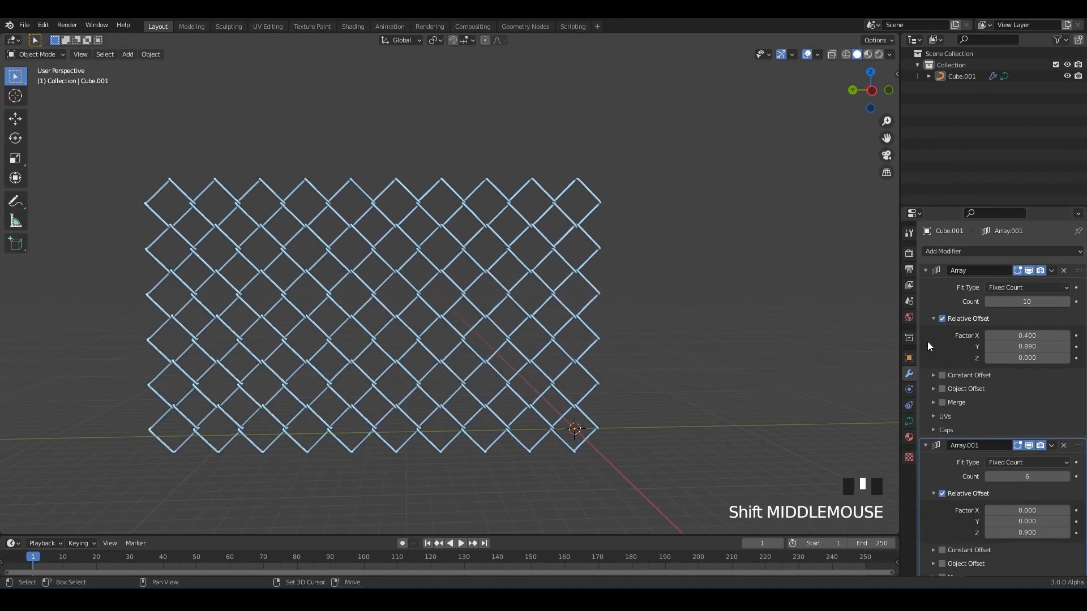
# Increase the second array's count to 10 to make the fence taller, and check the mesh up close.
pyautogui.click(1068, 477)
pyautogui.click(1068, 476)
pyautogui.keyDown('shift'); pyautogui.moveTo(627, 266); pyautogui.dragTo(661, 284, button='middle'); pyautogui.keyUp('shift')
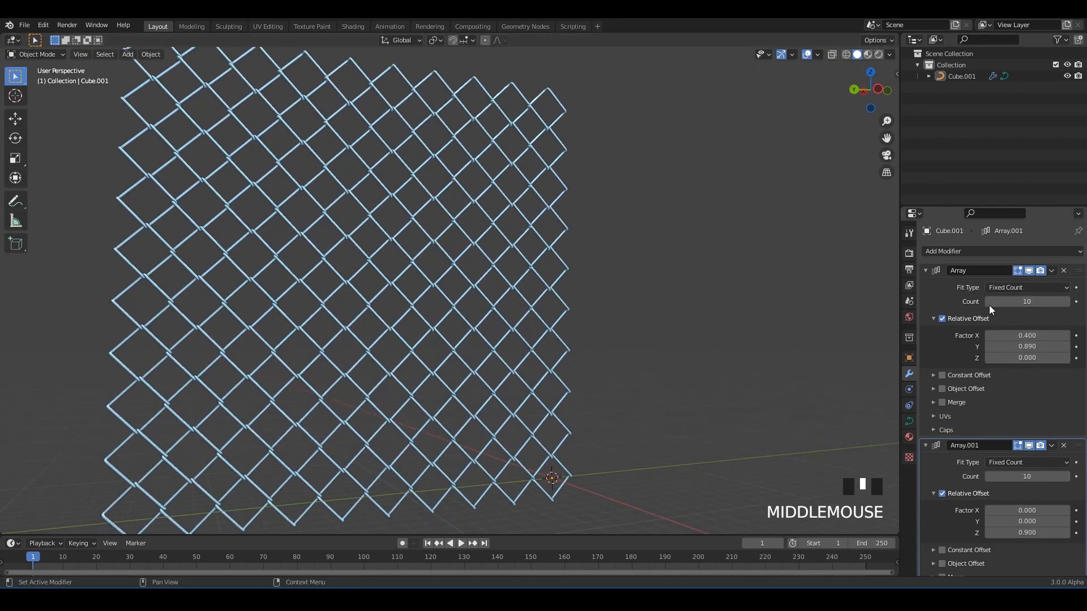
pyautogui.scroll(6, 504, 243)
pyautogui.moveTo(603, 232); pyautogui.dragTo(594, 207, button='middle')
pyautogui.keyDown('ctrl'); pyautogui.moveTo(594, 207); pyautogui.dragTo(590, 184, button='middle'); pyautogui.keyUp('ctrl')
pyautogui.moveTo(589, 204); pyautogui.dragTo(562, 213, button='middle')
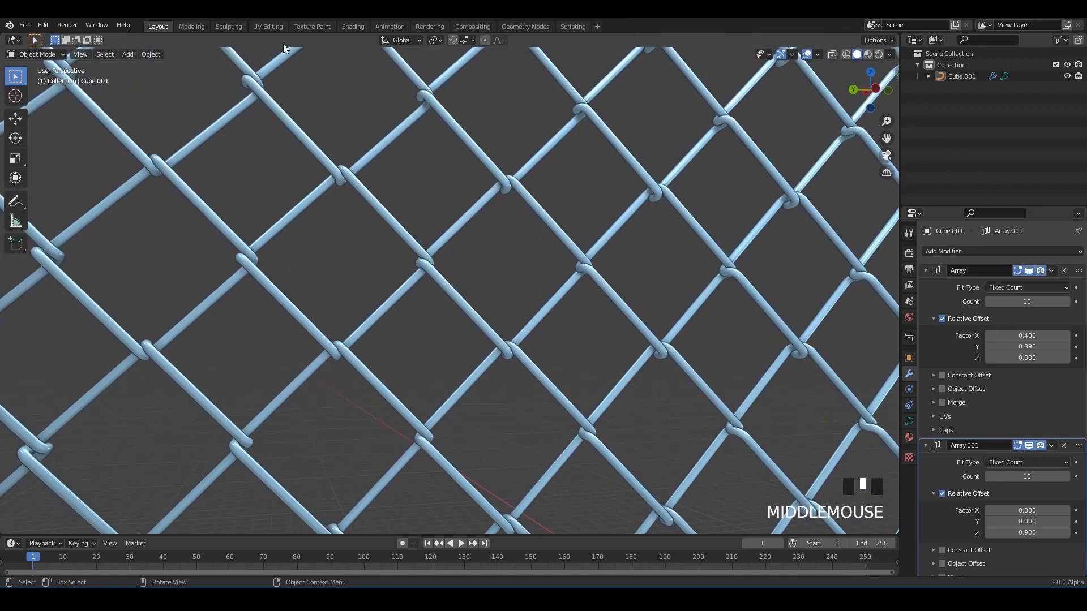
# Switch to the Shading workspace and frame a joint of the fence mesh up close.
pyautogui.click(429, 26)
pyautogui.click(387, 26)
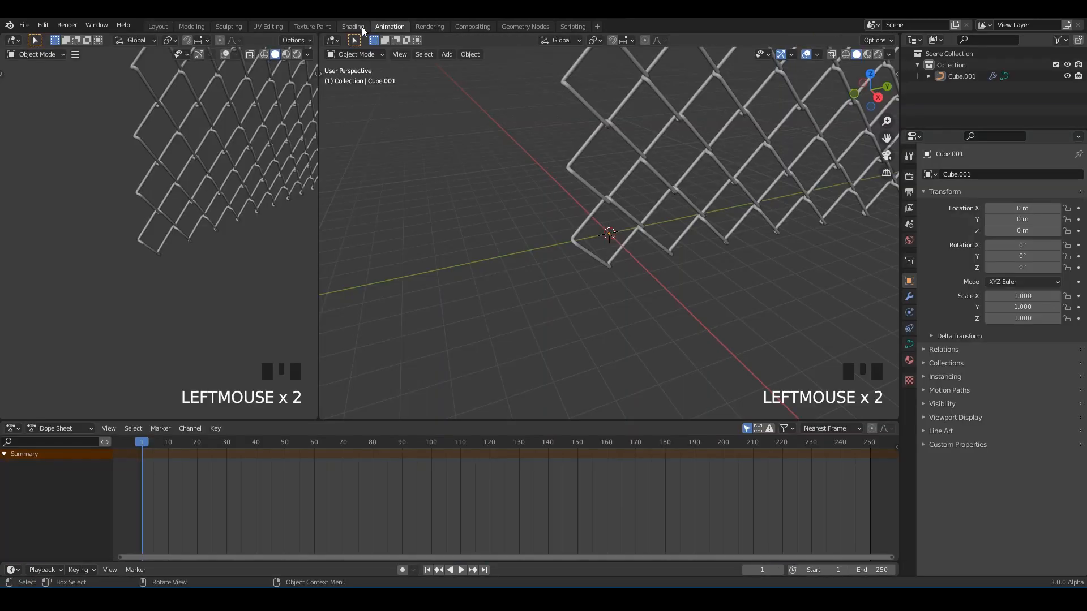
pyautogui.click(352, 26)
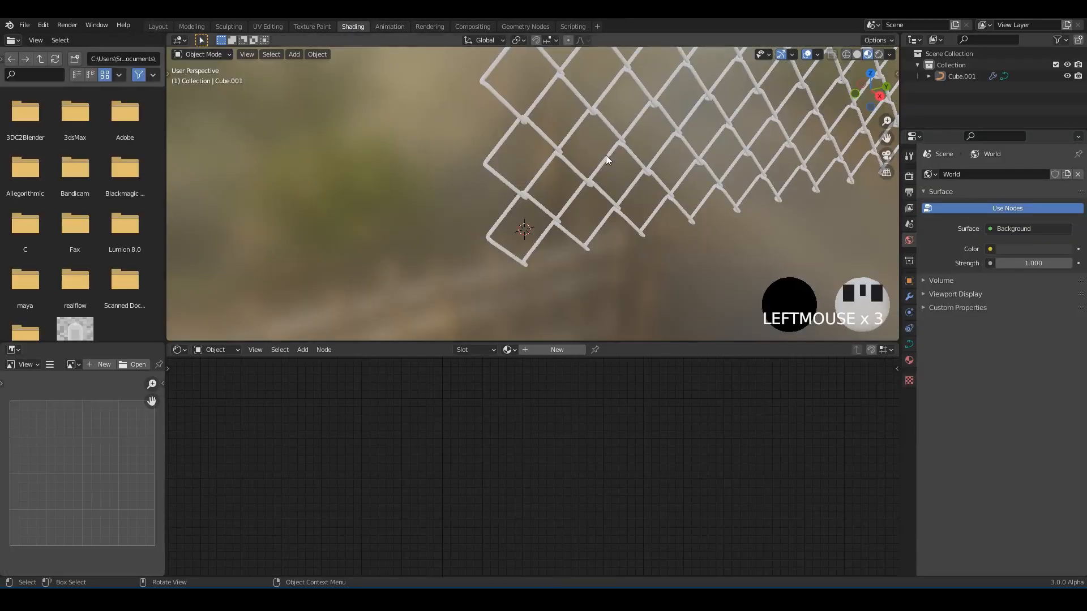
pyautogui.scroll(2, 525, 199)
pyautogui.scroll(2, 647, 161)
pyautogui.scroll(2, 529, 169)
pyautogui.keyDown('shift'); pyautogui.moveTo(529, 170); pyautogui.dragTo(608, 122, button='middle'); pyautogui.keyUp('shift')
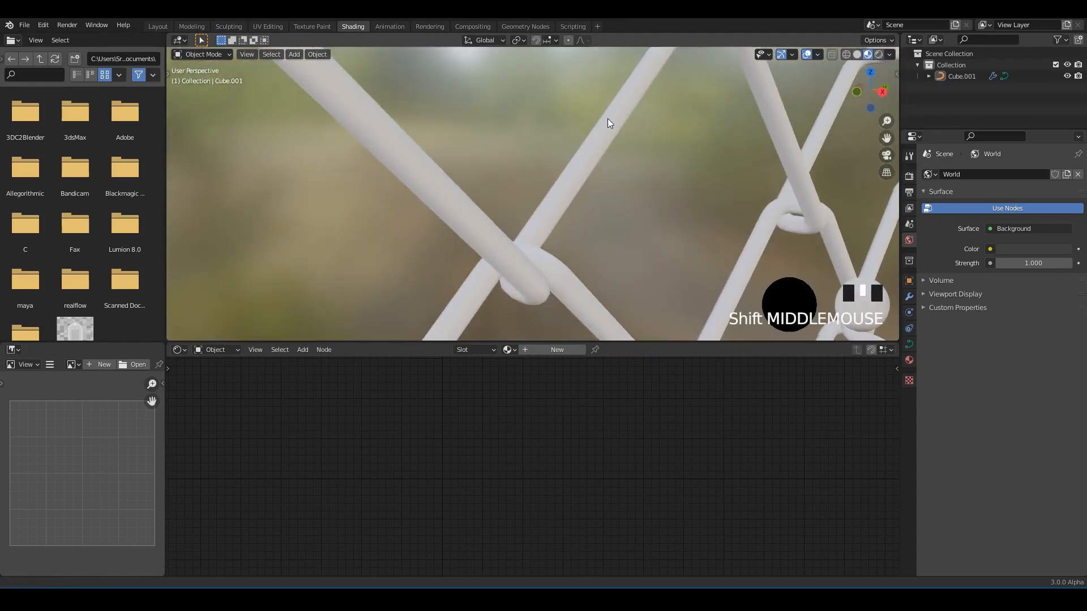
# Create a new material for the fence with Metallic 1.000, Specular 1.000 and Roughness 0.300.
pyautogui.click(559, 353)
pyautogui.scroll(3, 490, 446)
pyautogui.moveTo(491, 446); pyautogui.dragTo(510, 467, button='middle')
pyautogui.moveTo(513, 457); pyautogui.dragTo(588, 458)
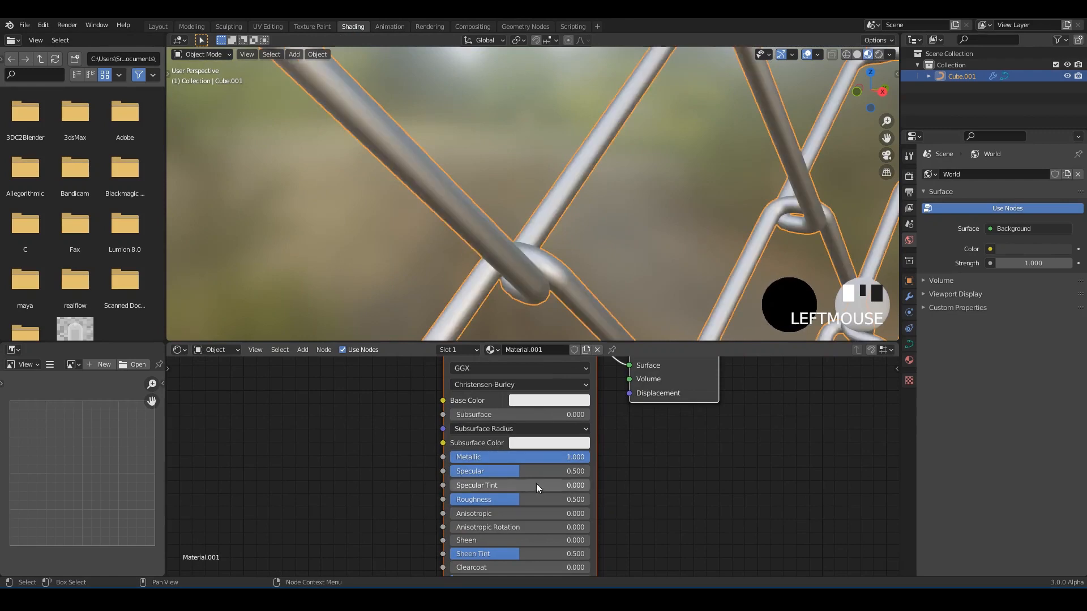
pyautogui.moveTo(525, 504); pyautogui.dragTo(488, 504)
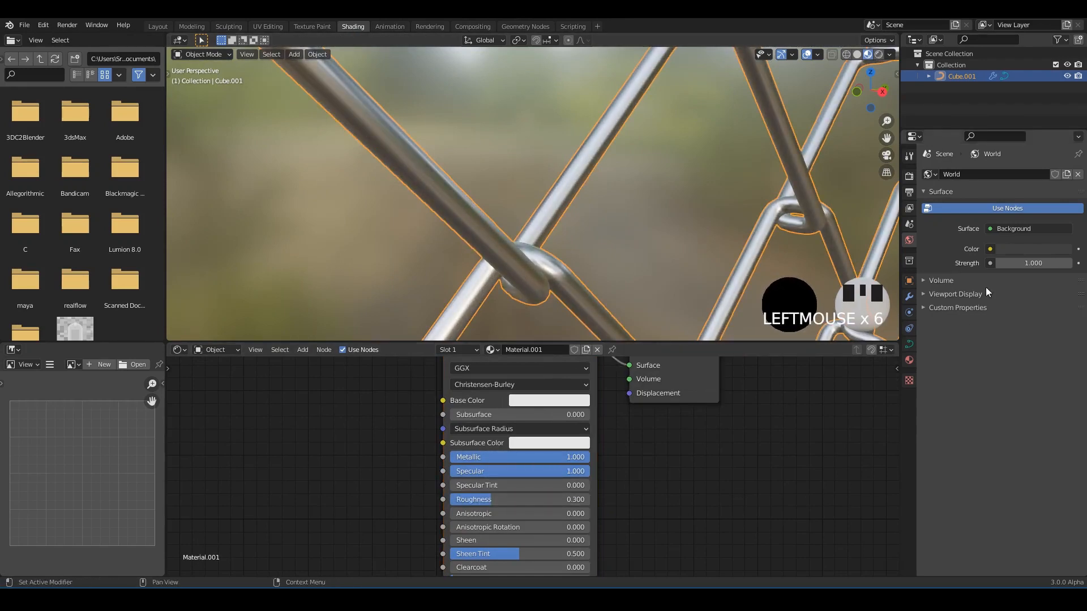
# Enable Ambient Occlusion, Bloom and Screen Space Reflections in the Eevee render settings.
pyautogui.click(907, 178)
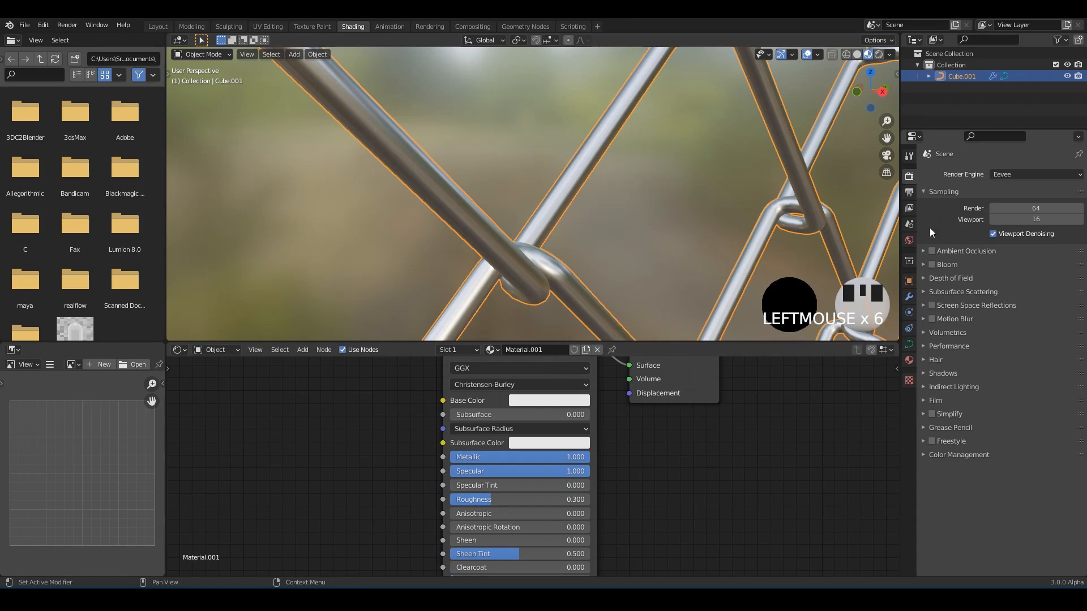
pyautogui.click(952, 251)
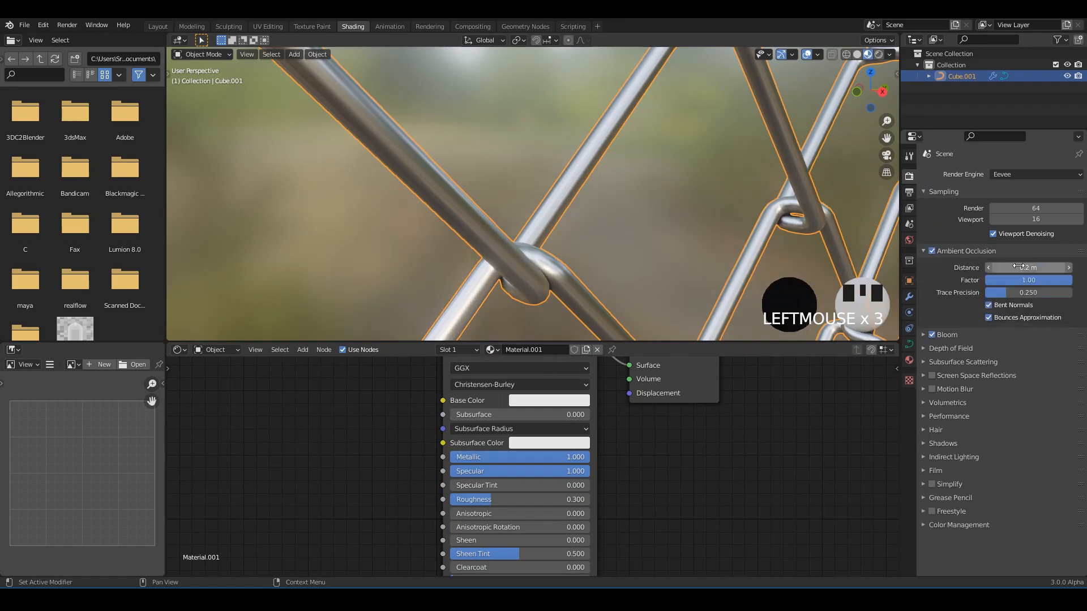
pyautogui.click(966, 252)
pyautogui.click(932, 306)
# Set the Color Management look to Very High Contrast and check the metal wires.
pyautogui.click(976, 455)
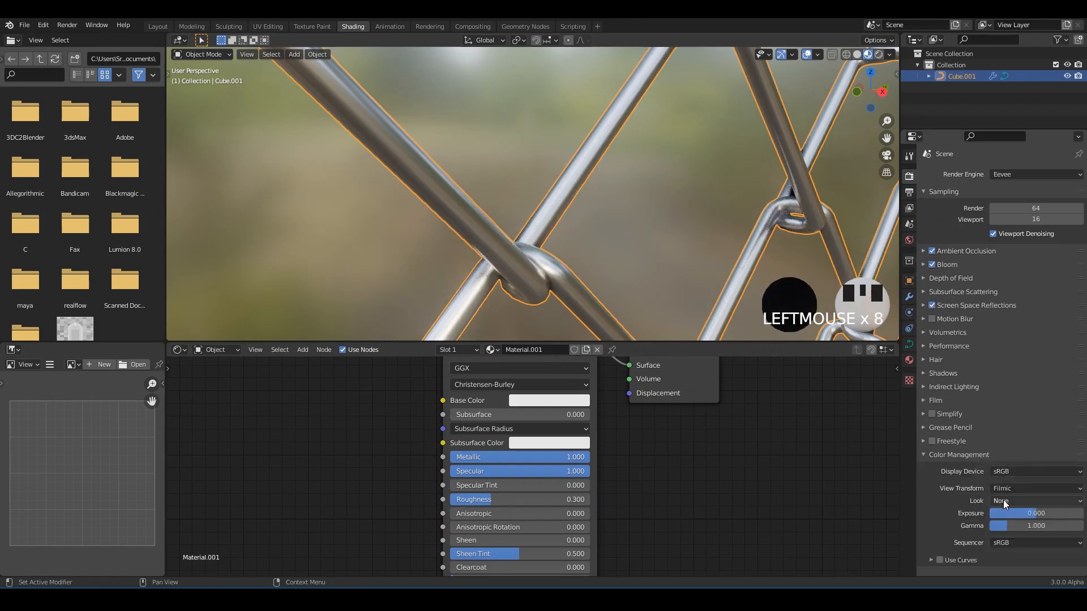
pyautogui.click(1003, 501)
pyautogui.click(1017, 478)
pyautogui.click(673, 233)
pyautogui.scroll(-2, 668, 231)
pyautogui.moveTo(668, 231); pyautogui.dragTo(616, 232, button='middle')
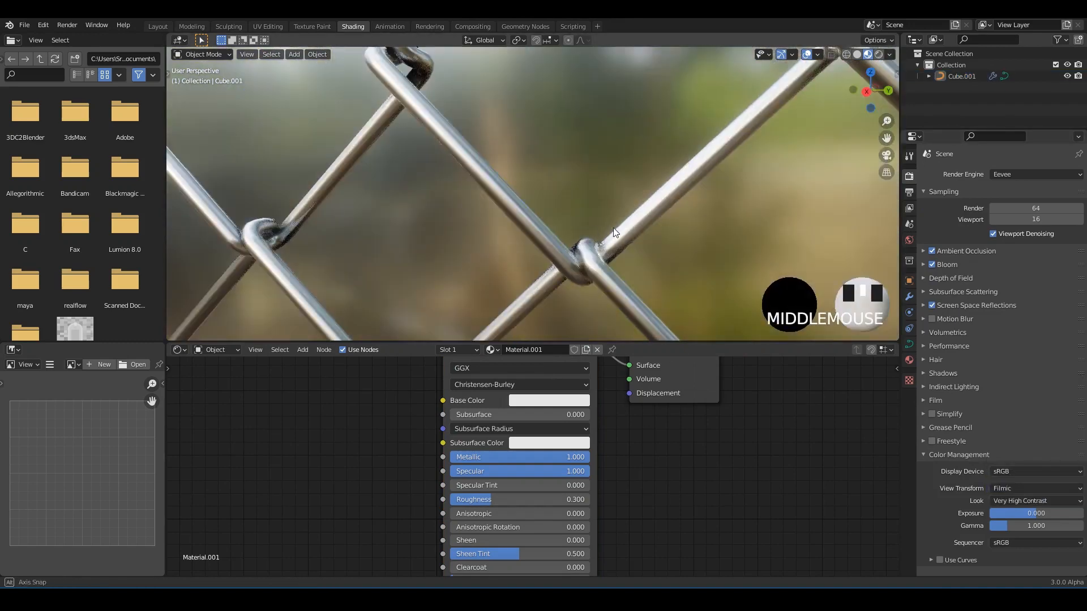
# Change the fence material's base color to a medium blue.
pyautogui.scroll(3, 616, 233)
pyautogui.scroll(3, 539, 380)
pyautogui.click(617, 416)
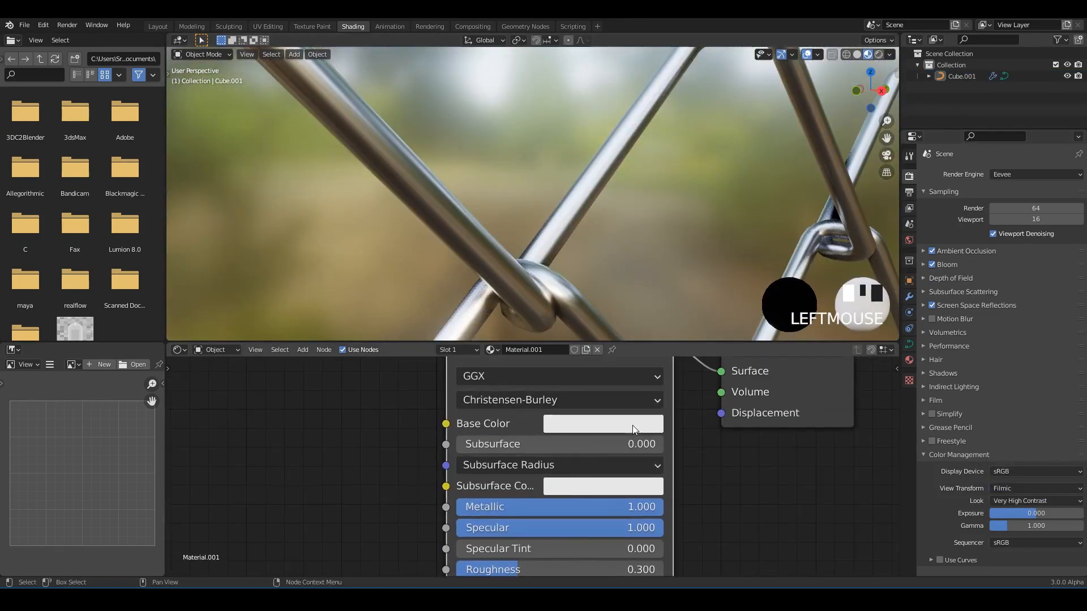
pyautogui.click(634, 430)
pyautogui.click(705, 339)
pyautogui.click(628, 506)
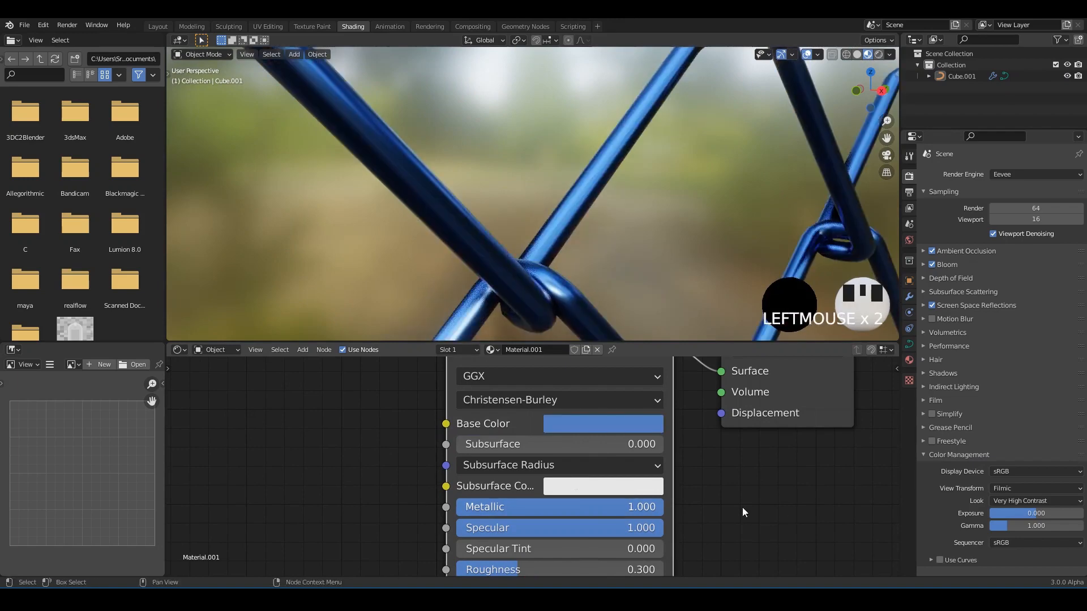
# Raise the brightness of the fence material's blue base color to a value of 1.000 and check the wires.
pyautogui.scroll(-2, 614, 260)
pyautogui.moveTo(613, 259); pyautogui.dragTo(561, 249, button='middle')
pyautogui.scroll(4, 545, 237)
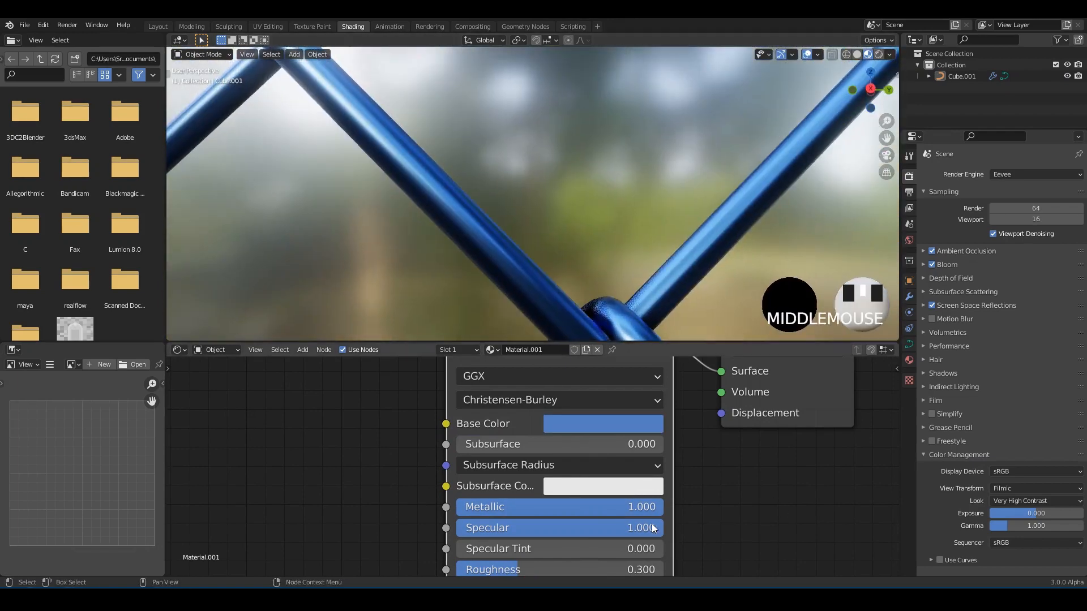
pyautogui.click(637, 428)
pyautogui.moveTo(708, 184); pyautogui.dragTo(707, 149)
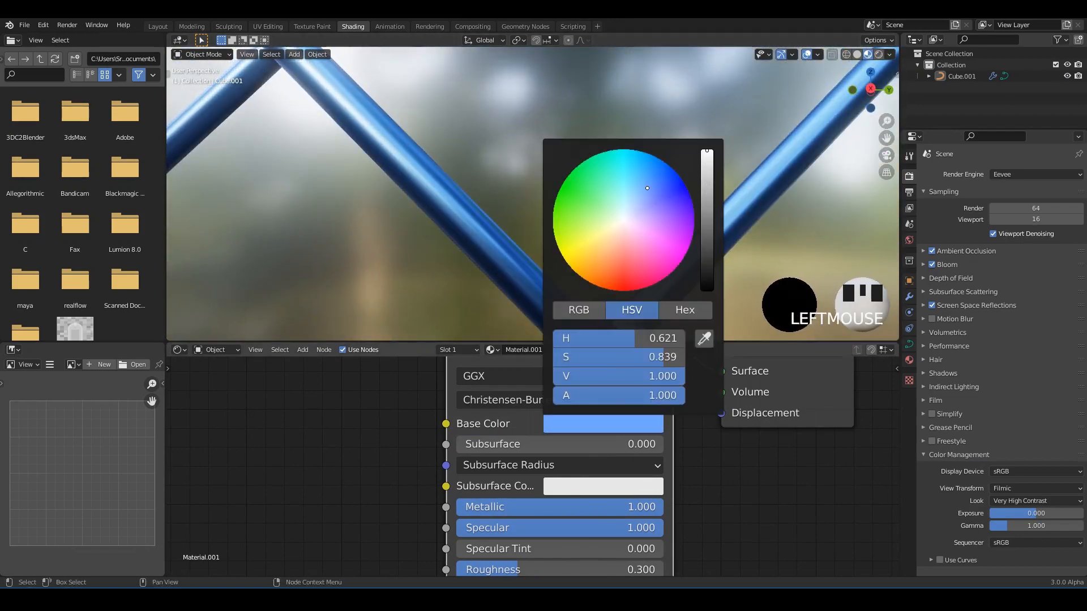
pyautogui.scroll(-5, 559, 195)
pyautogui.moveTo(559, 195); pyautogui.dragTo(583, 243, button='middle')
pyautogui.scroll(4, 577, 201)
# Replace the blue base color with a neutral one sampled from the node editor background and brighten it to white.
pyautogui.click(600, 424)
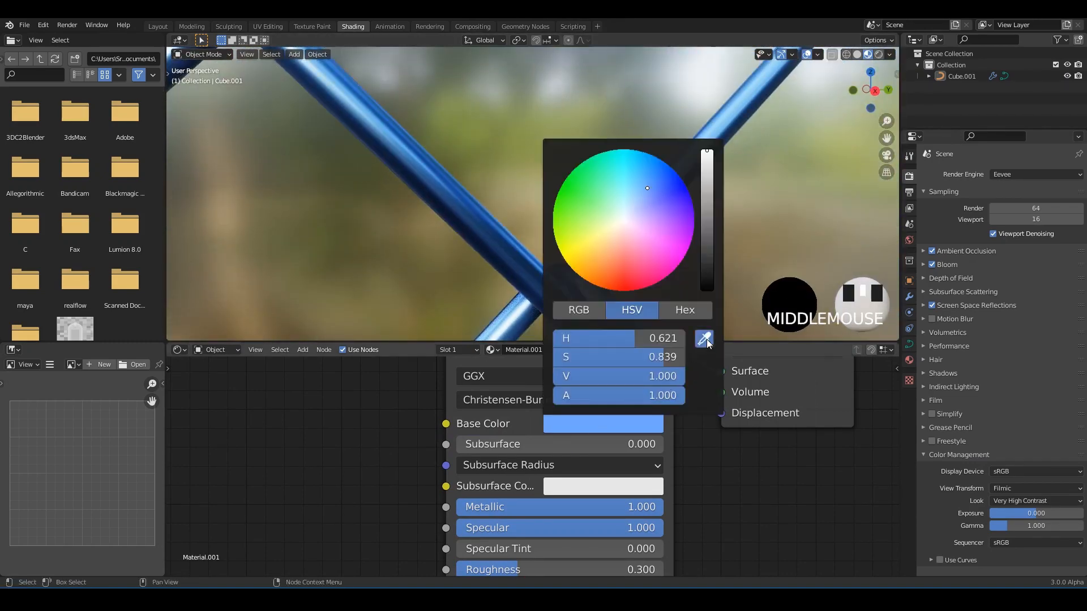
pyautogui.click(817, 388)
pyautogui.click(636, 425)
pyautogui.click(705, 340)
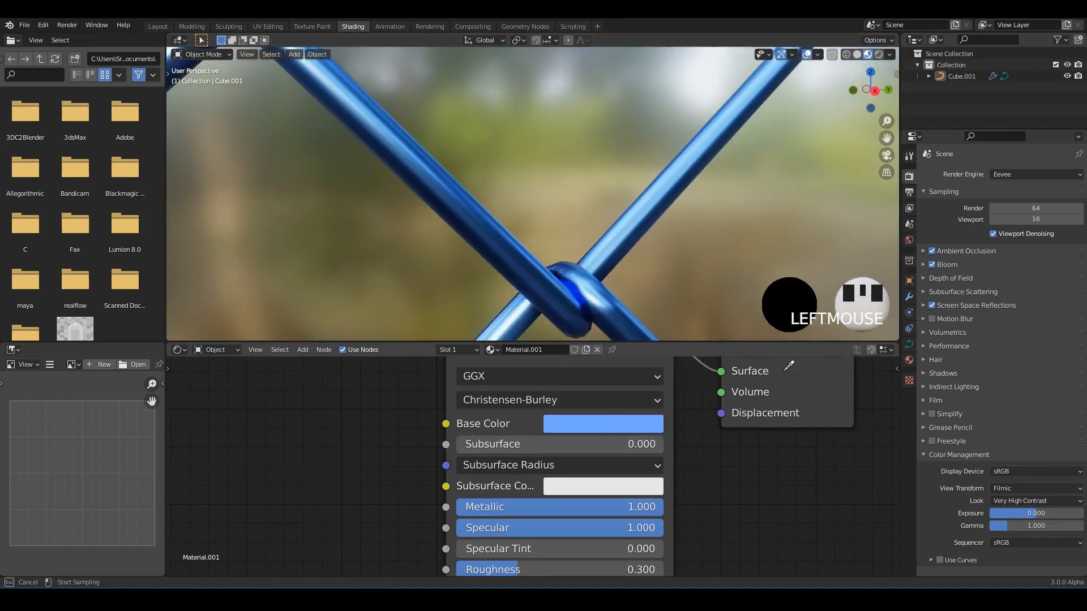
pyautogui.click(844, 394)
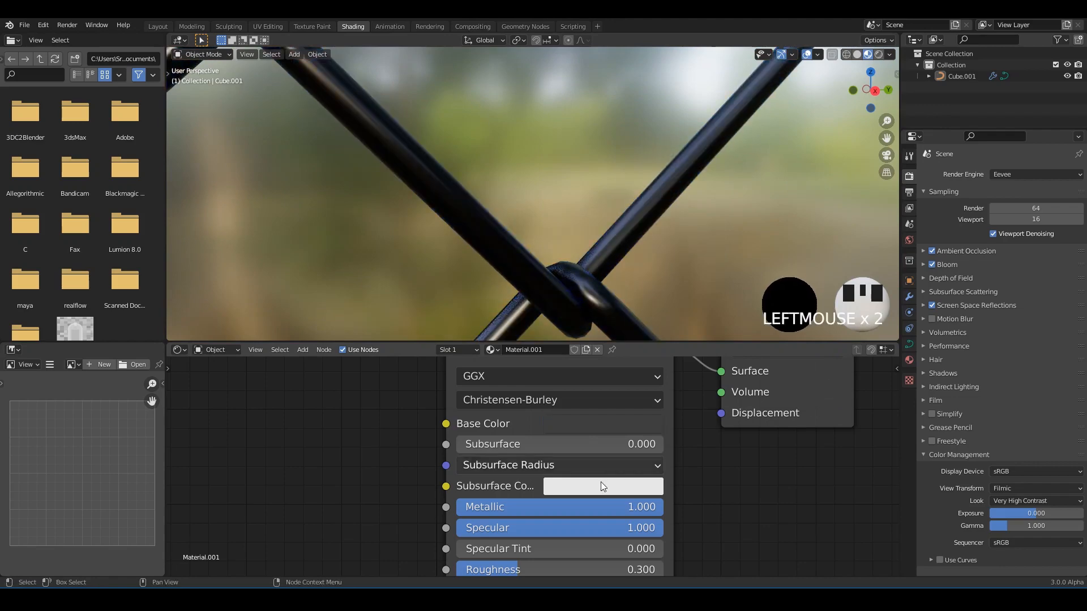
pyautogui.click(657, 418)
pyautogui.moveTo(707, 249); pyautogui.dragTo(707, 149)
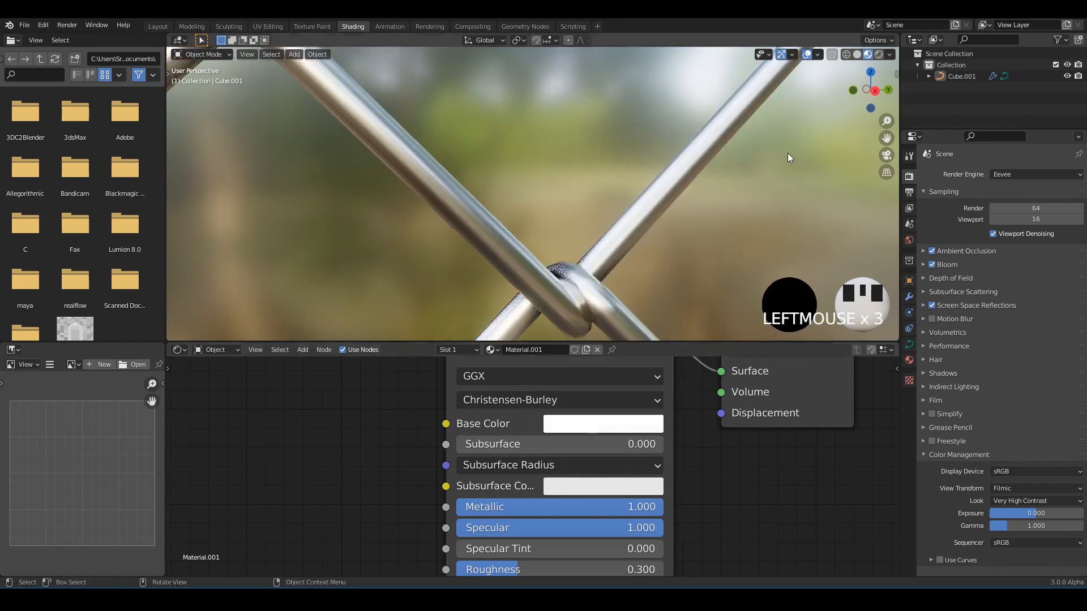
pyautogui.scroll(-4, 787, 154)
pyautogui.moveTo(649, 207)
pyautogui.mouseDown(button='middle')
pyautogui.moveTo(610, 212)
pyautogui.moveTo(650, 209)
pyautogui.mouseUp(button='middle')
pyautogui.scroll(-3, 650, 209)
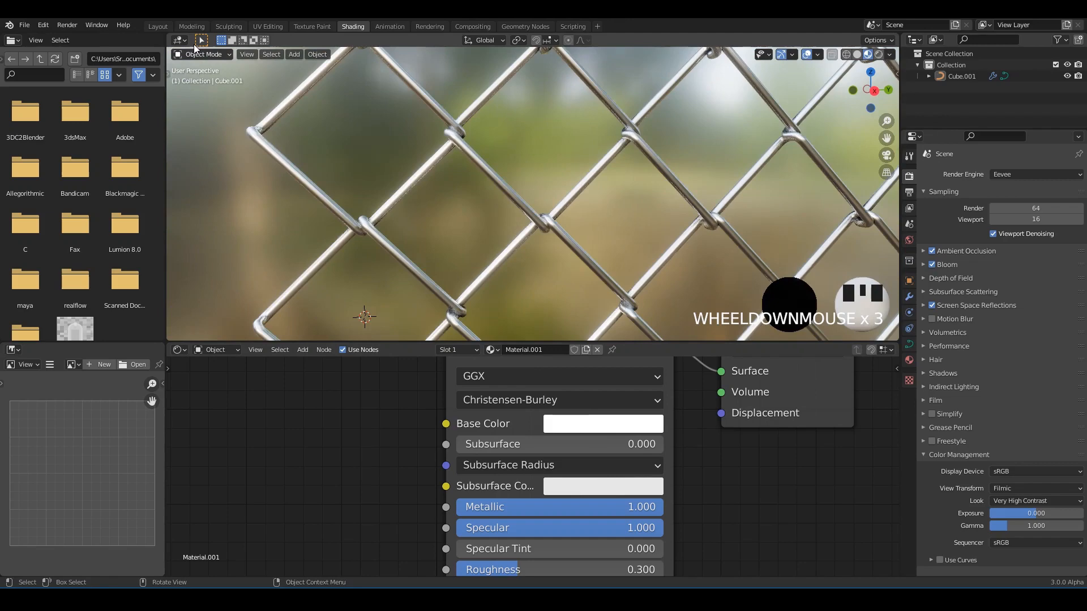
# Switch to the Layout workspace, show the fence in Material Preview and set the environment lighting strength to 2.000.
pyautogui.click(158, 27)
pyautogui.scroll(3, 596, 223)
pyautogui.click(867, 54)
pyautogui.moveTo(655, 191)
pyautogui.mouseDown(button='middle')
pyautogui.moveTo(681, 216)
pyautogui.moveTo(871, 73)
pyautogui.mouseUp(button='middle')
pyautogui.click(889, 54)
pyautogui.moveTo(874, 191); pyautogui.dragTo(935, 191)
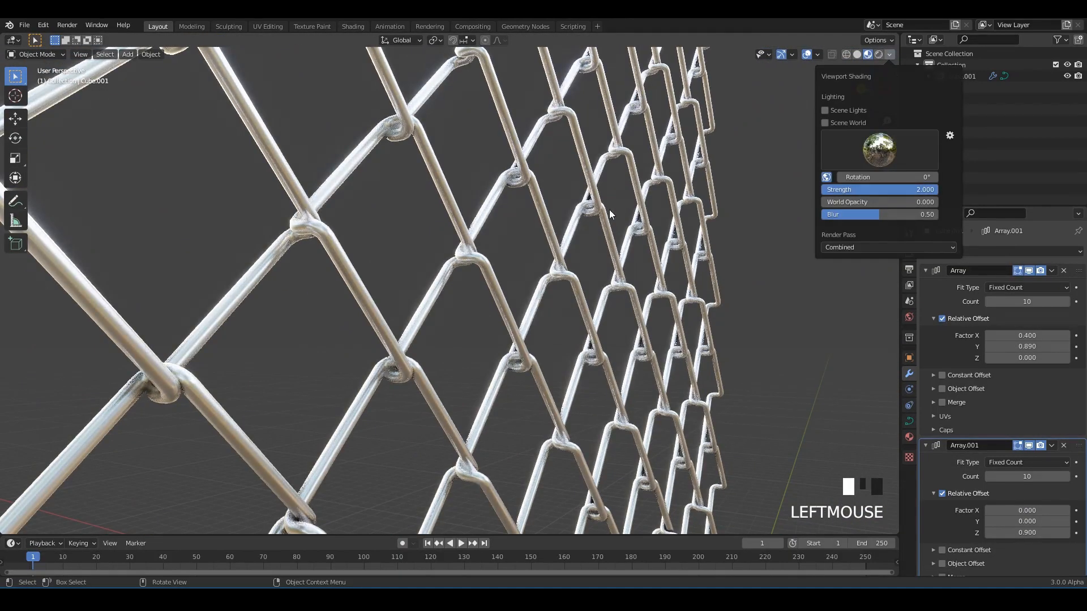
pyautogui.moveTo(668, 204)
pyautogui.mouseDown(button='middle')
pyautogui.moveTo(514, 222)
pyautogui.moveTo(479, 203)
pyautogui.moveTo(493, 246)
pyautogui.moveTo(612, 175)
pyautogui.mouseUp(button='middle')
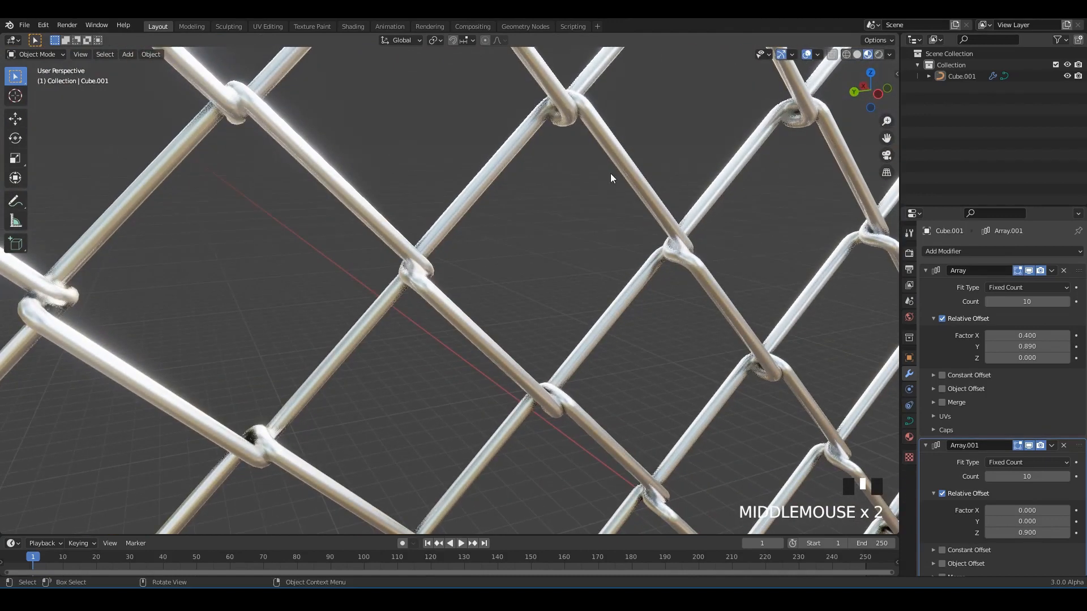
# Hide the viewport overlays and gizmos and show the fence in Solid shading.
pyautogui.hotkey('alt', 'z')
pyautogui.scroll(2, 614, 250)
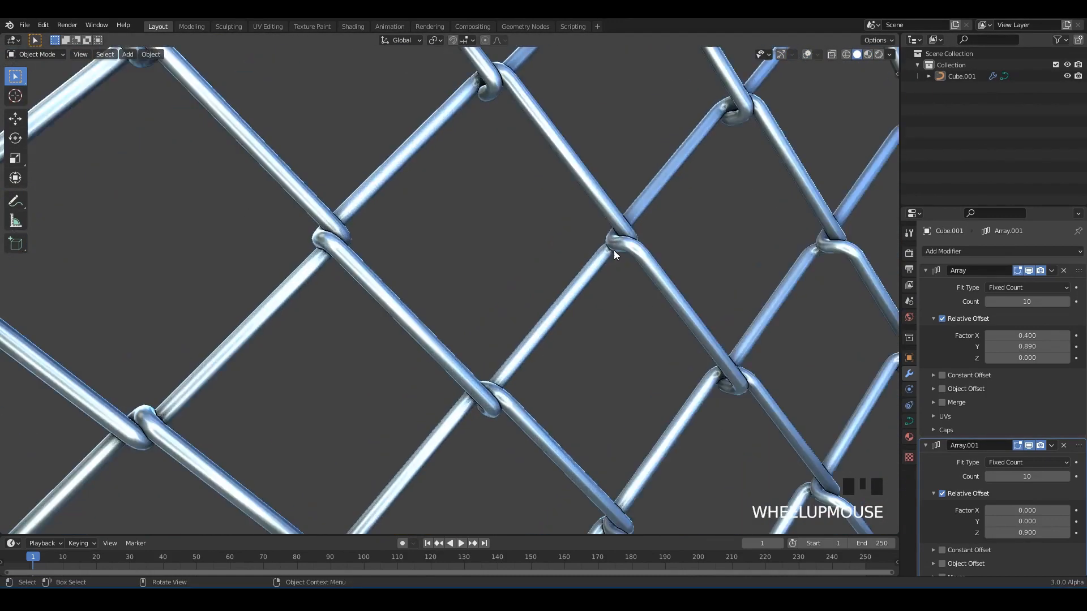
pyautogui.moveTo(614, 250)
pyautogui.mouseDown(button='middle')
pyautogui.moveTo(664, 259)
pyautogui.moveTo(605, 267)
pyautogui.moveTo(714, 269)
pyautogui.moveTo(651, 281)
pyautogui.moveTo(707, 286)
pyautogui.moveTo(691, 278)
pyautogui.mouseUp(button='middle')
pyautogui.hotkey('alt', 'z')
pyautogui.hotkey('alt', 'z')
pyautogui.hotkey('alt', 'z')
# Examine the fence's mesh density and interlocking bends in Wireframe shading.
pyautogui.click(846, 54)
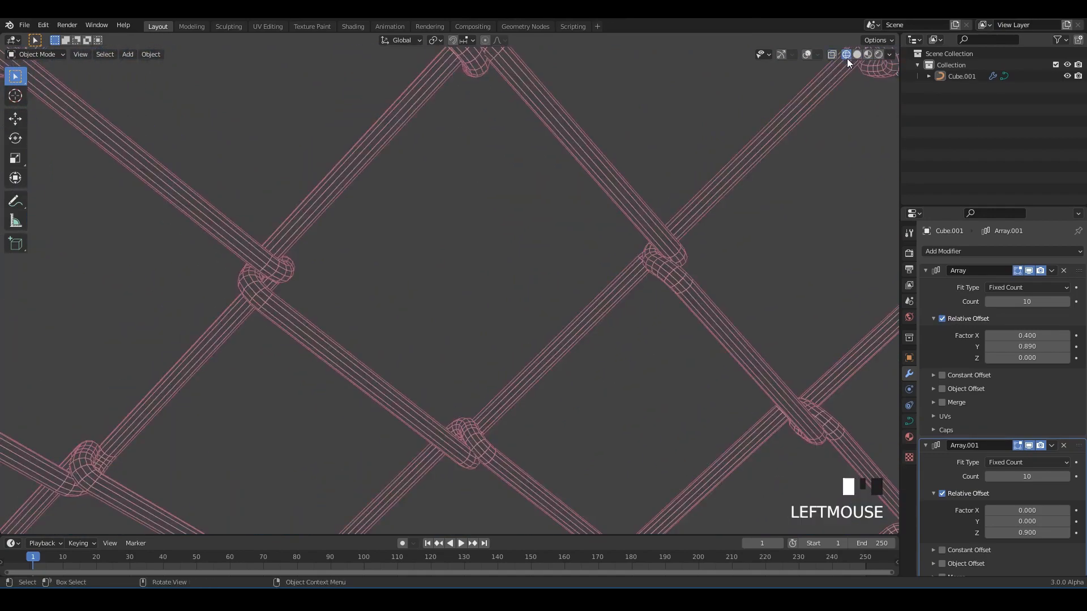
pyautogui.moveTo(702, 198); pyautogui.dragTo(684, 206, button='middle')
pyautogui.scroll(-3, 682, 209)
pyautogui.scroll(-7, 677, 221)
pyautogui.scroll(8, 553, 227)
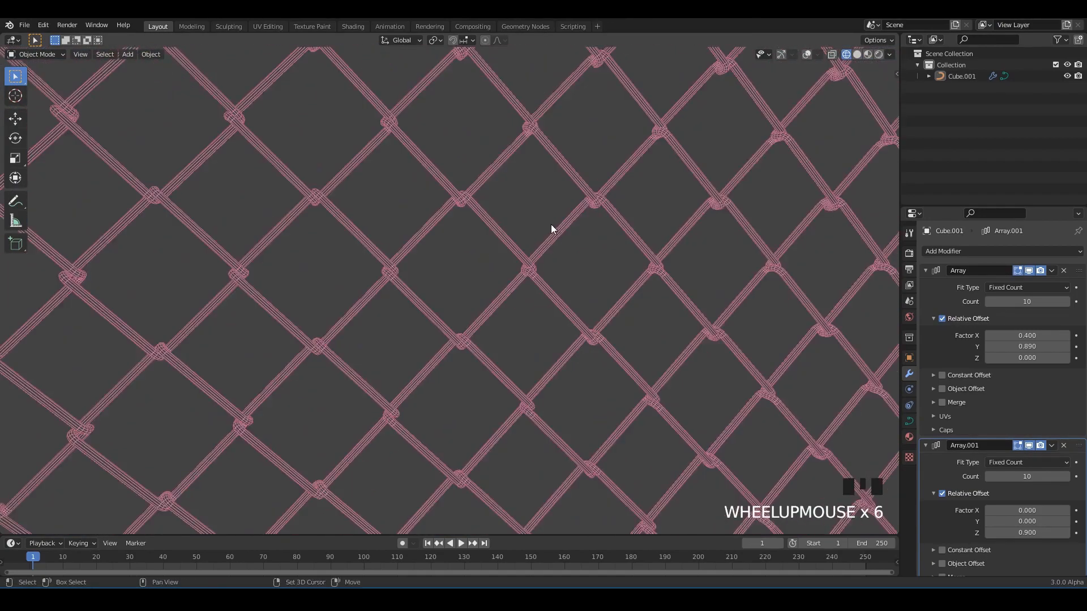
pyautogui.hotkey('alt', 'z')
pyautogui.moveTo(580, 237); pyautogui.dragTo(613, 232, button='middle')
pyautogui.hotkey('alt', 'z')
# Review the fence in Solid shading and return to Material Preview to check the metallic wires.
pyautogui.click(857, 54)
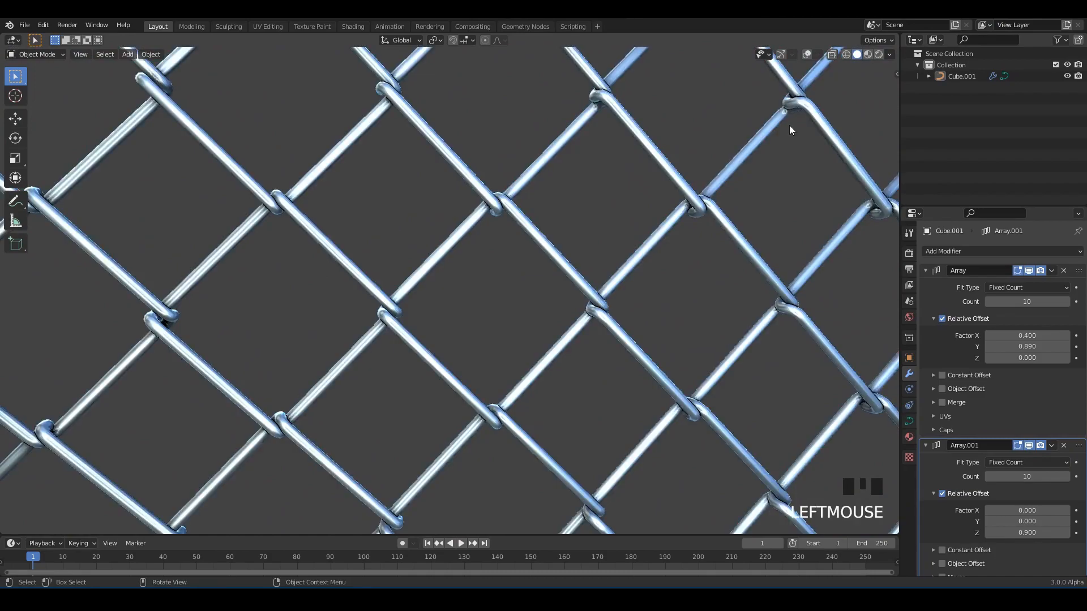
pyautogui.scroll(-5, 647, 243)
pyautogui.scroll(3, 648, 269)
pyautogui.moveTo(647, 267); pyautogui.dragTo(620, 260, button='middle')
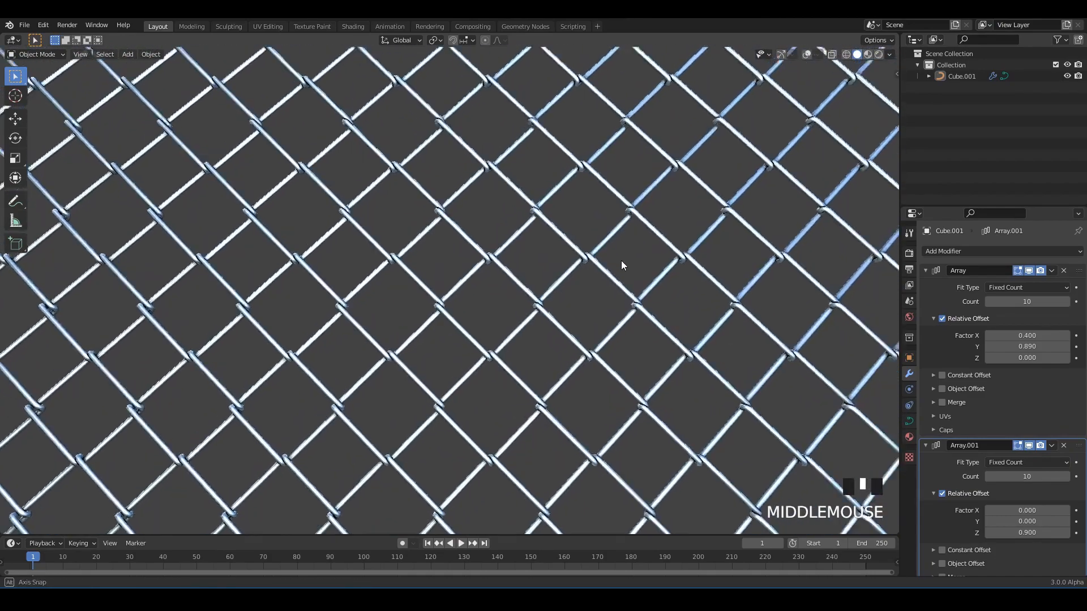
pyautogui.scroll(2, 620, 260)
pyautogui.click(868, 54)
pyautogui.moveTo(583, 211)
pyautogui.mouseDown(button='middle')
pyautogui.moveTo(592, 267)
pyautogui.moveTo(533, 223)
pyautogui.moveTo(476, 219)
pyautogui.moveTo(505, 181)
pyautogui.moveTo(534, 170)
pyautogui.moveTo(537, 294)
pyautogui.moveTo(551, 286)
pyautogui.moveTo(545, 338)
pyautogui.mouseUp(button='middle')
pyautogui.scroll(-2, 505, 222)
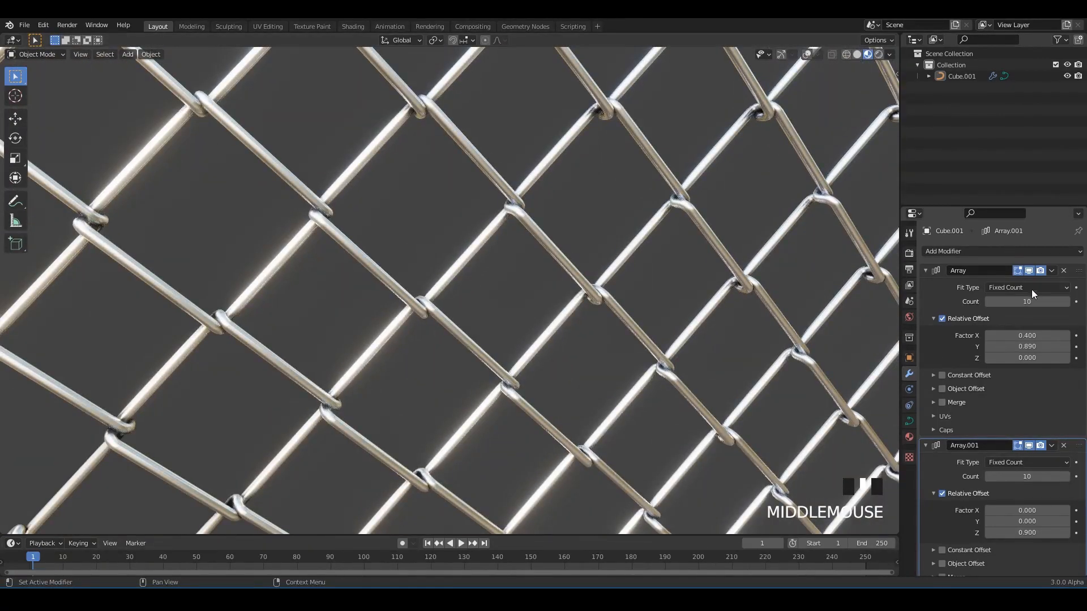
# Extend the fence by setting the first Array's count to 14 and the second Array's count to 13.
pyautogui.scroll(-10, 631, 290)
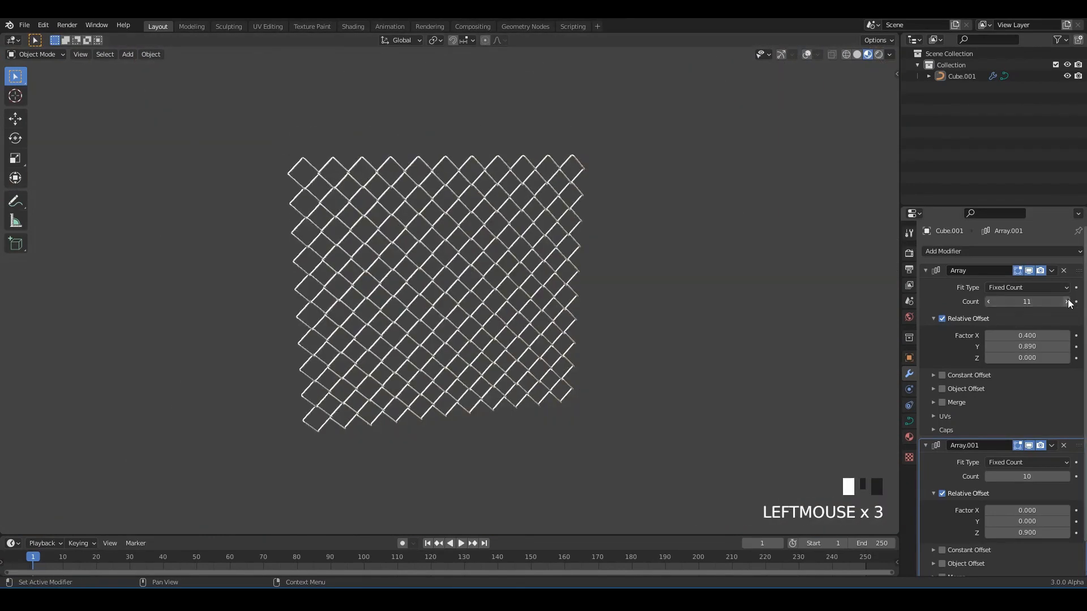
pyautogui.click(1066, 477)
pyautogui.moveTo(527, 280); pyautogui.dragTo(622, 236, button='middle')
pyautogui.scroll(7, 465, 261)
pyautogui.scroll(5, 565, 216)
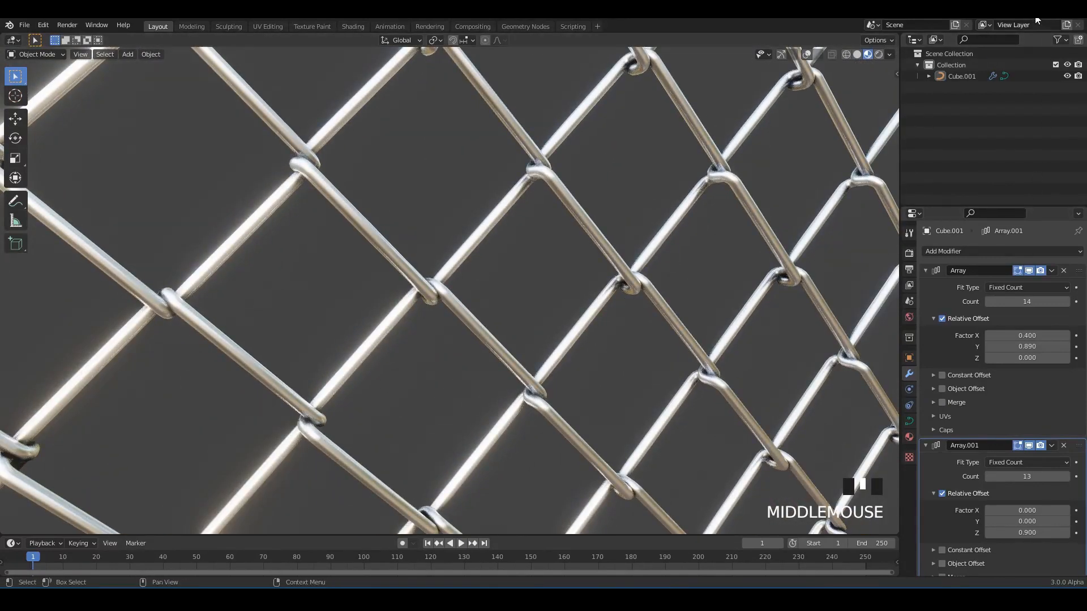